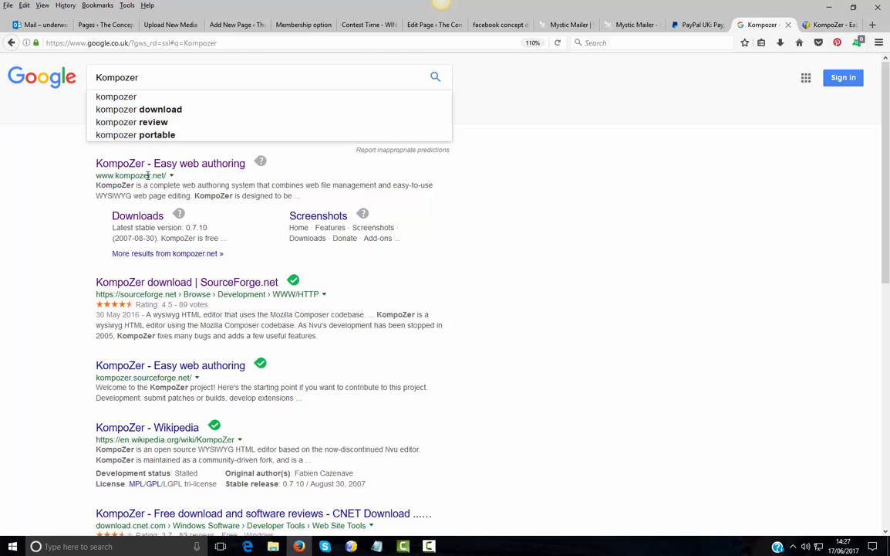
Download the Windows version of KompoZer from kompozer.net and save kompozer-0.7.10-win32.zip.
{"action": "left_click", "coordinate": [827, 25]}
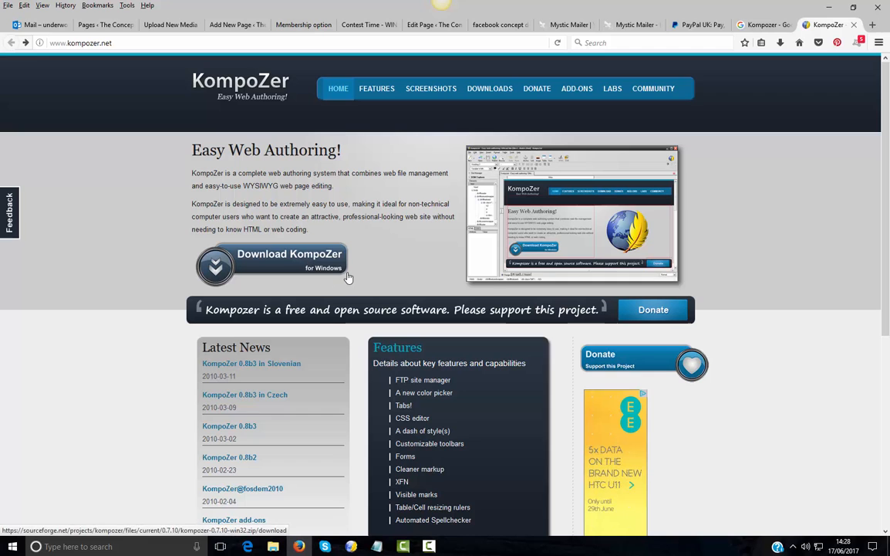
{"action": "scroll", "coordinate": [422, 287], "scroll_direction": "down", "scroll_amount": 5}
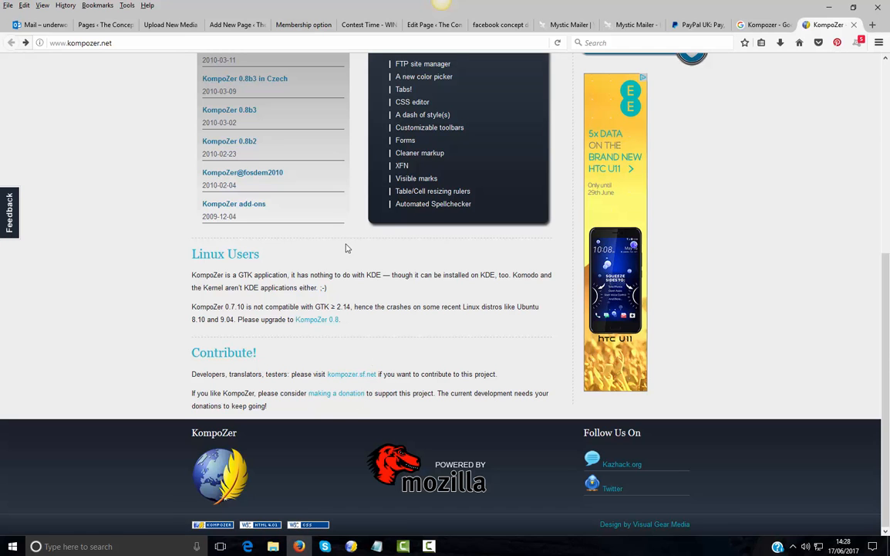
{"action": "scroll", "coordinate": [391, 235], "scroll_direction": "up", "scroll_amount": 5}
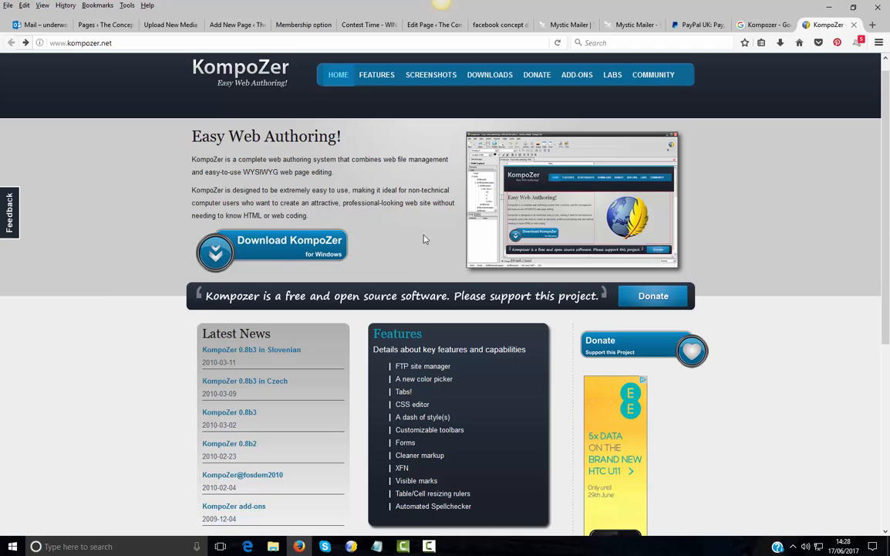
{"action": "left_click", "coordinate": [282, 243]}
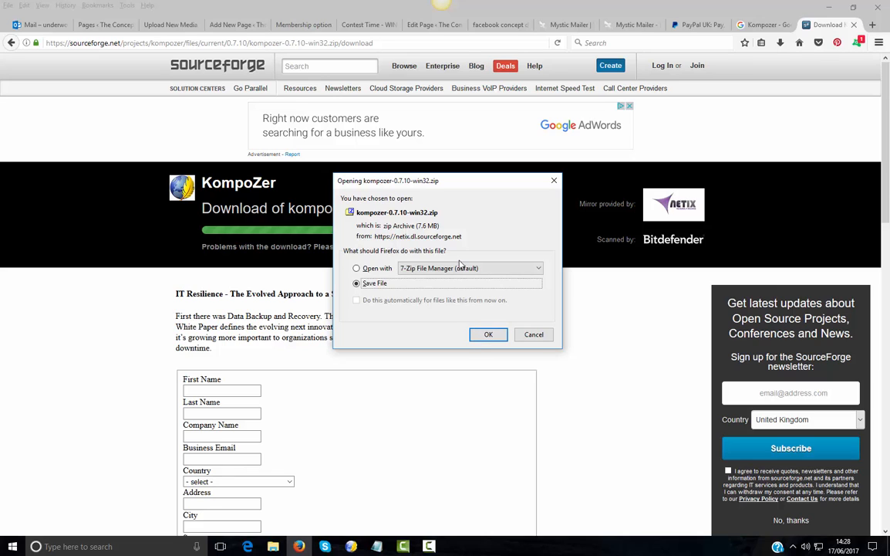
{"action": "left_click", "coordinate": [486, 335]}
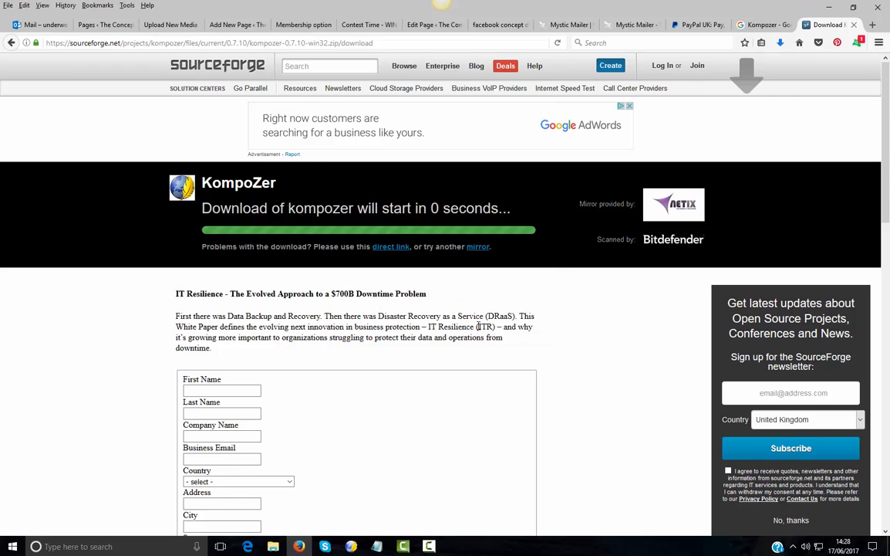
Show the downloaded kompozer-0.7.10-win32.zip in its containing folder.
{"action": "left_click", "coordinate": [780, 44]}
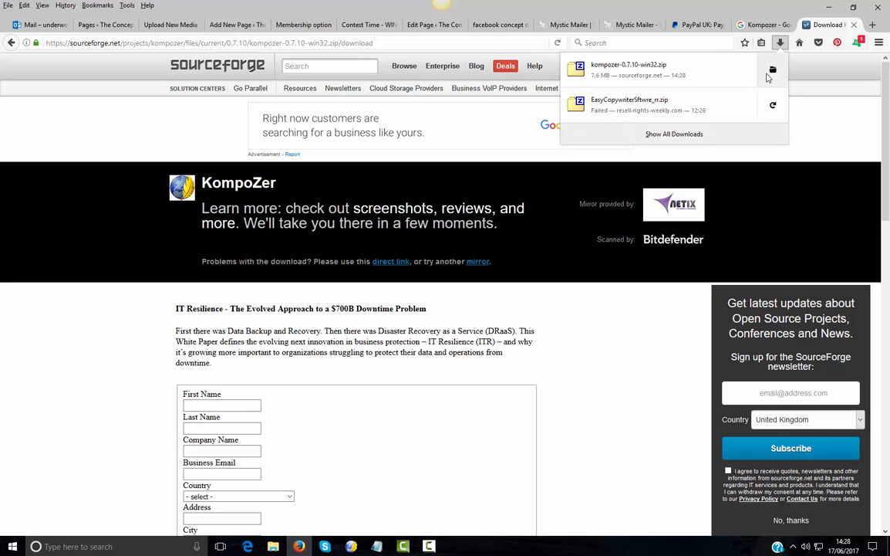
{"action": "left_click", "coordinate": [774, 71]}
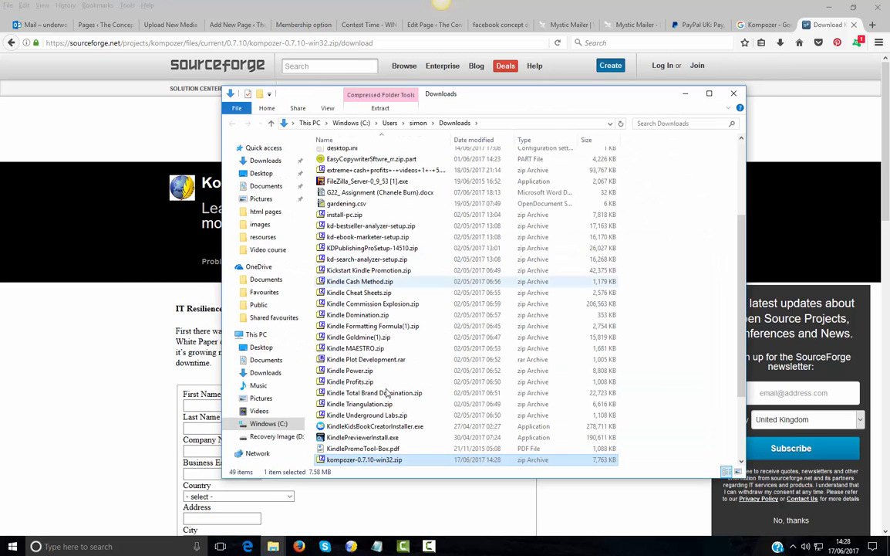
{"action": "scroll", "coordinate": [399, 359], "scroll_direction": "down", "scroll_amount": 2}
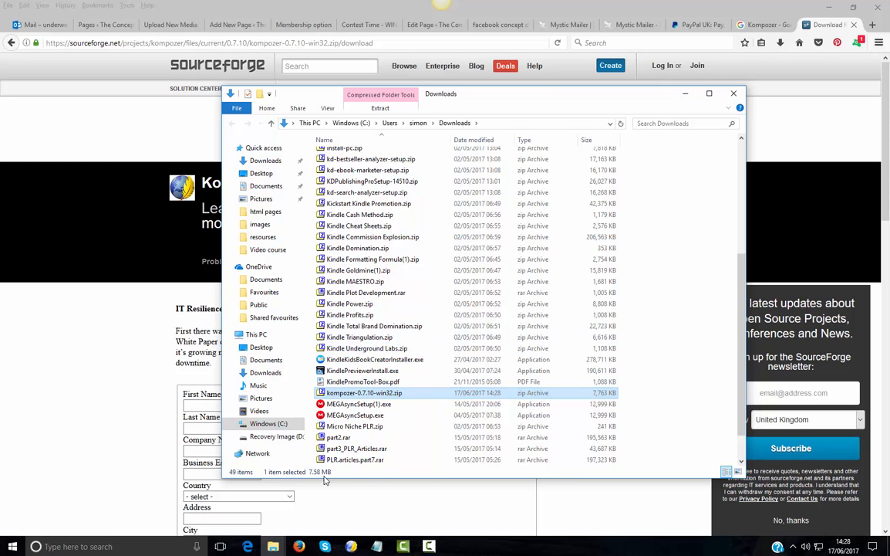
Move kompozer-0.7.10-win32.zip from the Downloads folder to the desktop and close the folder window.
{"action": "left_click", "coordinate": [300, 546]}
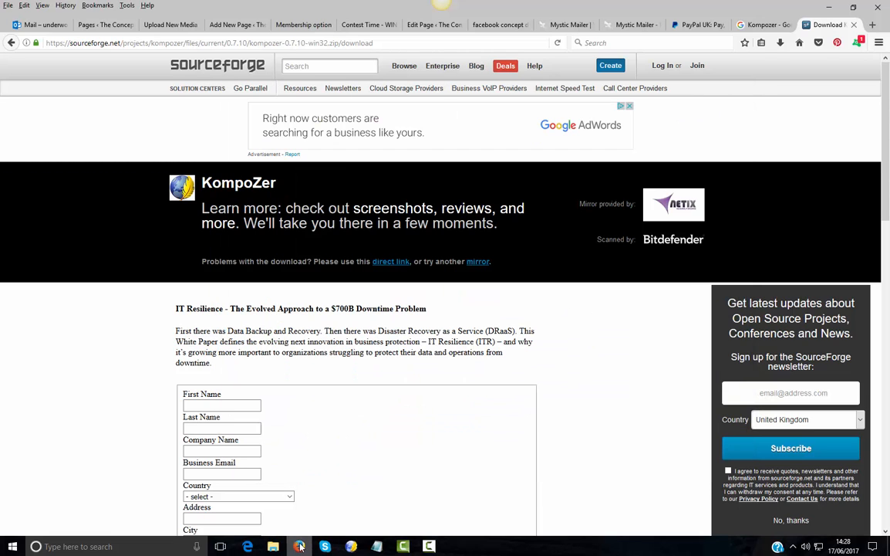
{"action": "left_click", "coordinate": [300, 546]}
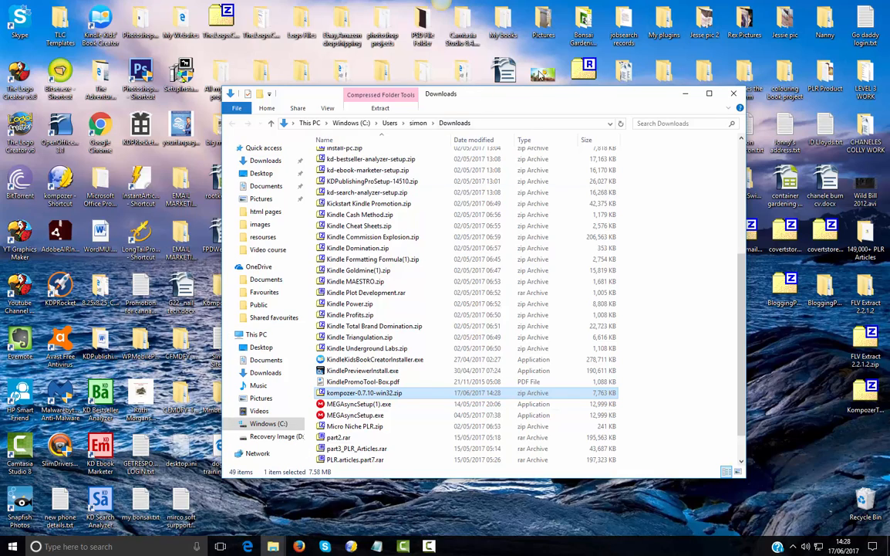
{"action": "left_click_drag", "start_coordinate": [485, 95], "coordinate": [646, 44]}
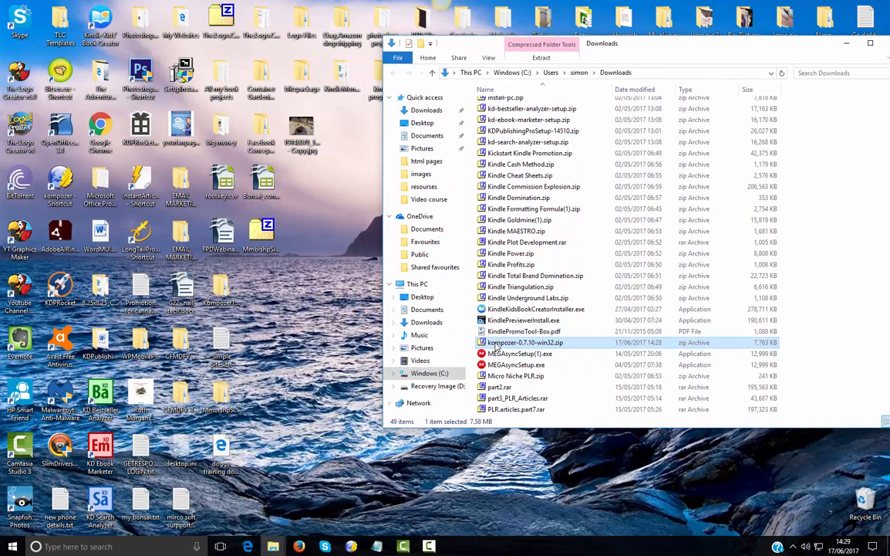
{"action": "left_click_drag", "start_coordinate": [498, 346], "coordinate": [315, 355]}
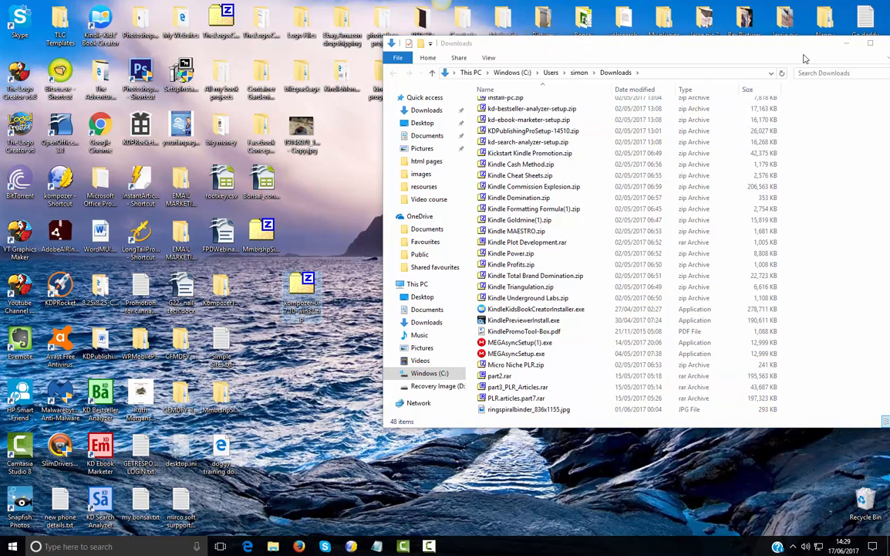
{"action": "left_click_drag", "start_coordinate": [804, 46], "coordinate": [782, 76]}
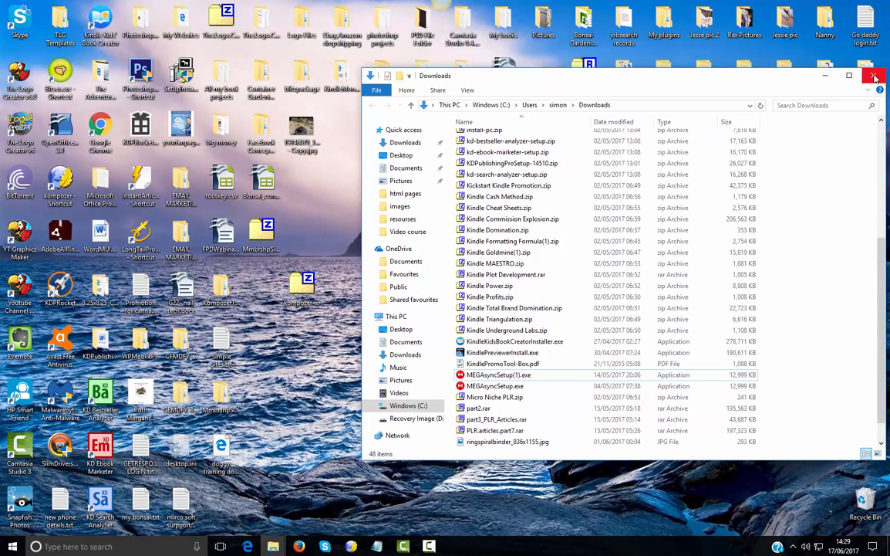
{"action": "left_click", "coordinate": [875, 75]}
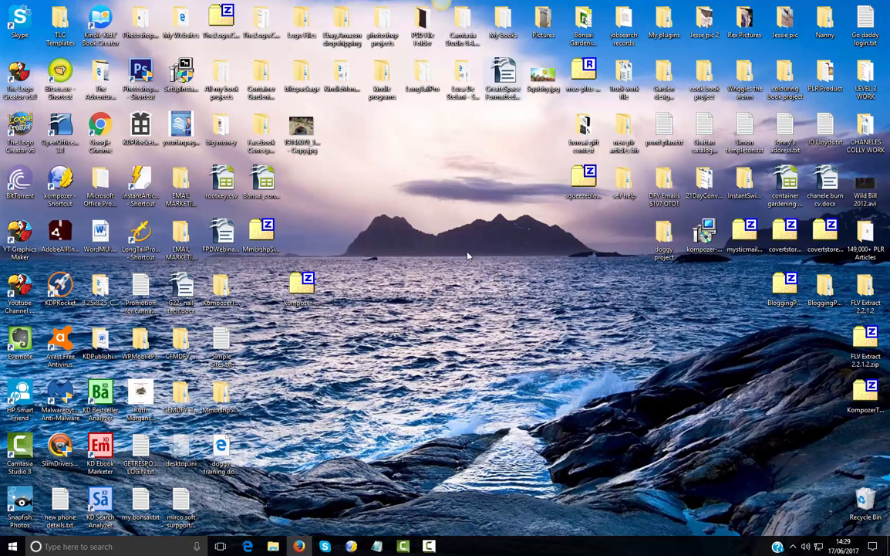
Extract the KompoZer zip with 7-Zip to a kompozer-0.7.10-win32 folder on the desktop and place that folder beside the zip.
{"action": "right_click", "coordinate": [303, 292]}
{"action": "mouse_move", "coordinate": [330, 311]}
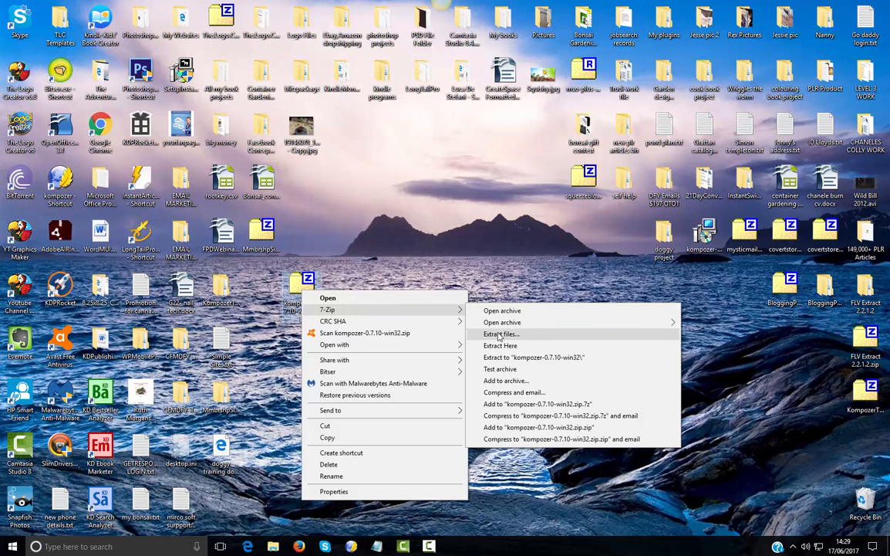
{"action": "left_click", "coordinate": [499, 335]}
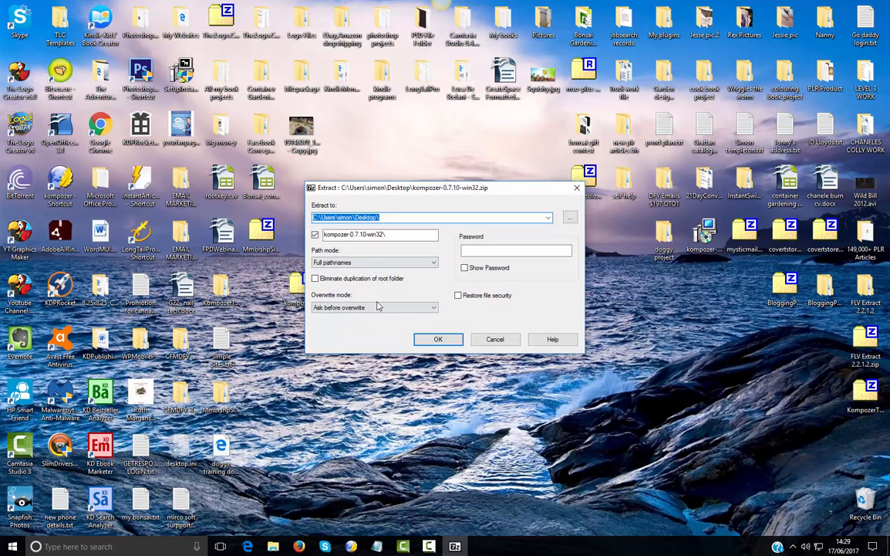
{"action": "left_click", "coordinate": [434, 340]}
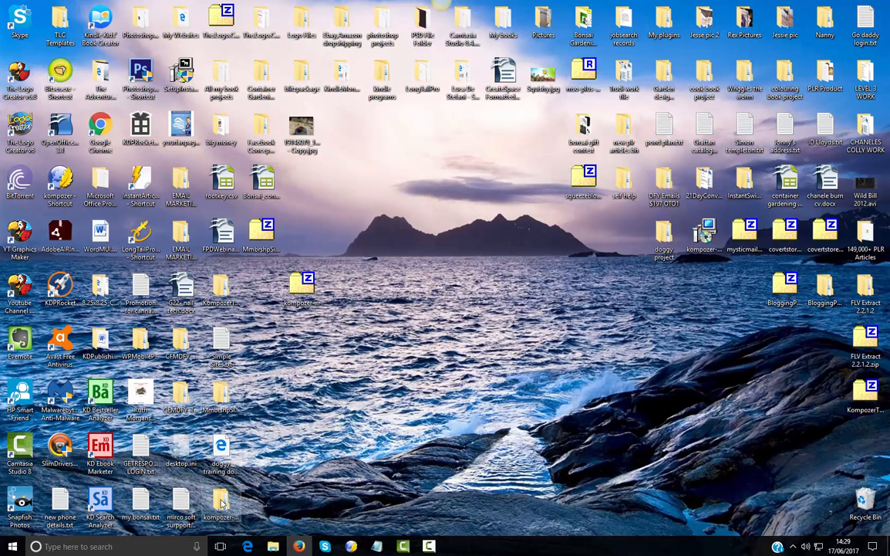
{"action": "left_click_drag", "start_coordinate": [220, 503], "coordinate": [255, 282]}
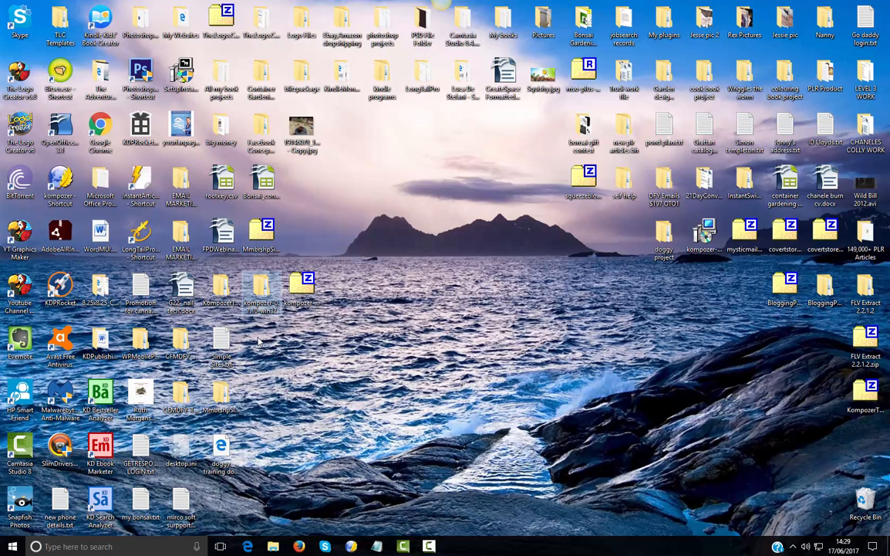
Run kompozer.exe from the extracted KompoZer 0.7.10 folder and dismiss the startup tips.
{"action": "double_click", "coordinate": [262, 293]}
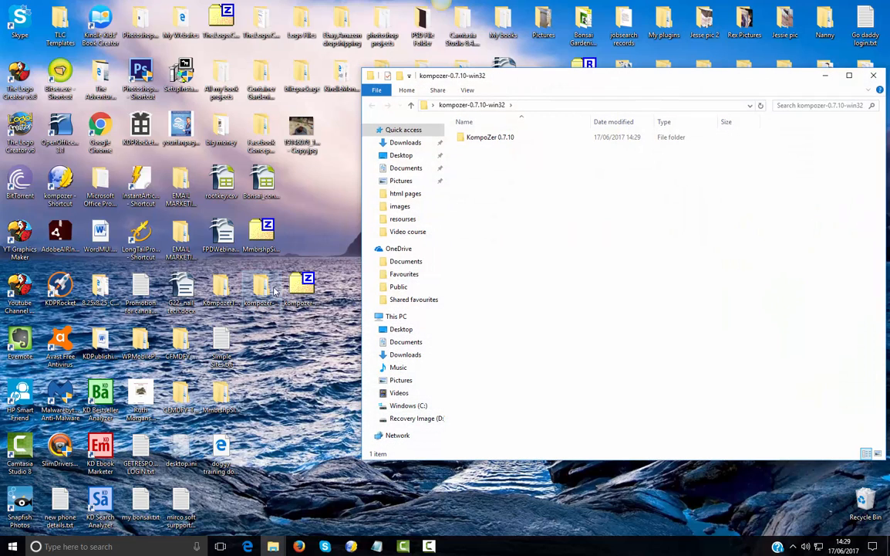
{"action": "double_click", "coordinate": [492, 137]}
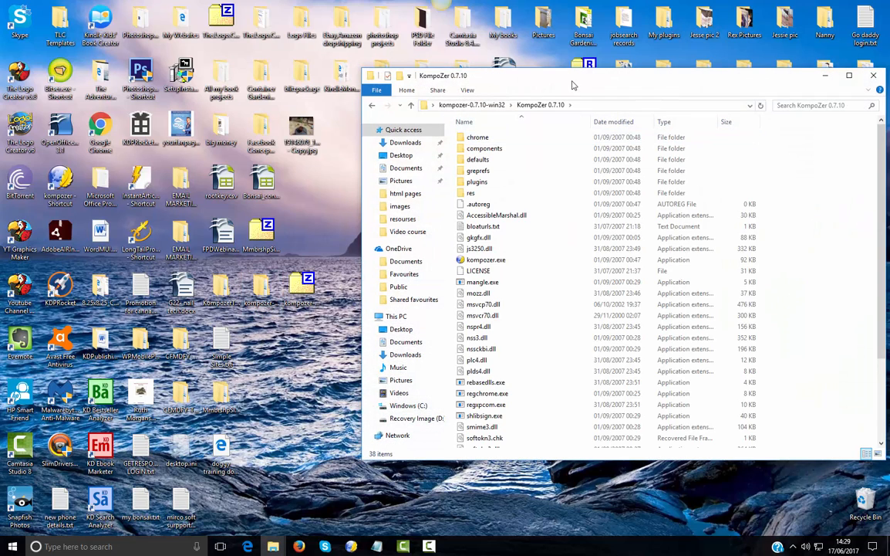
{"action": "left_click_drag", "start_coordinate": [572, 85], "coordinate": [477, 78]}
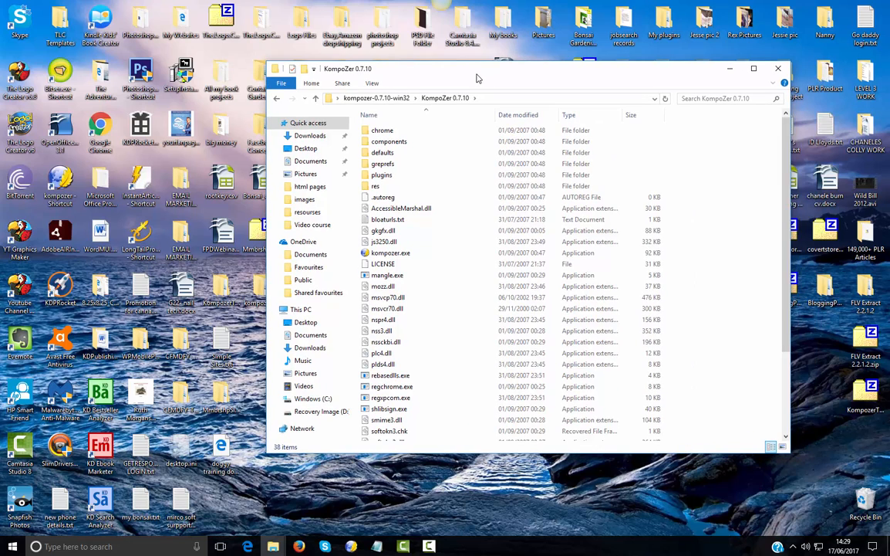
{"action": "double_click", "coordinate": [390, 255]}
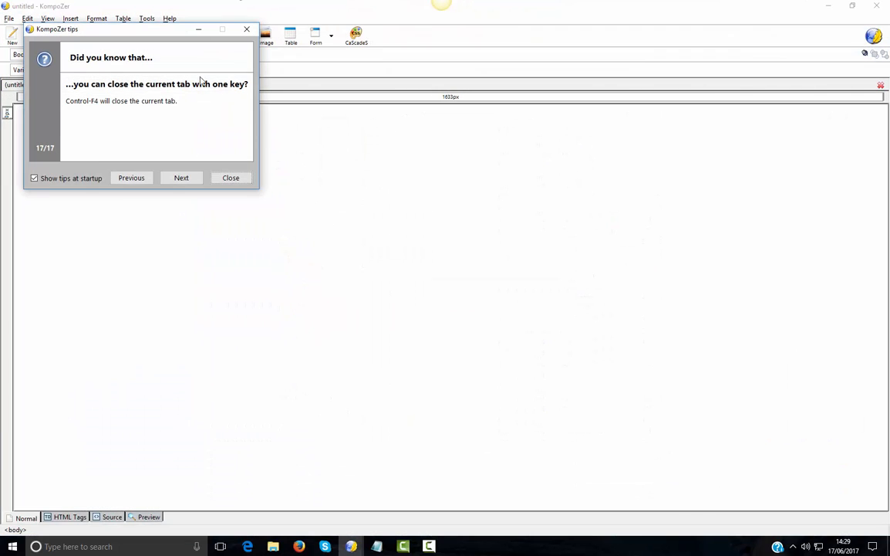
{"action": "left_click", "coordinate": [232, 179]}
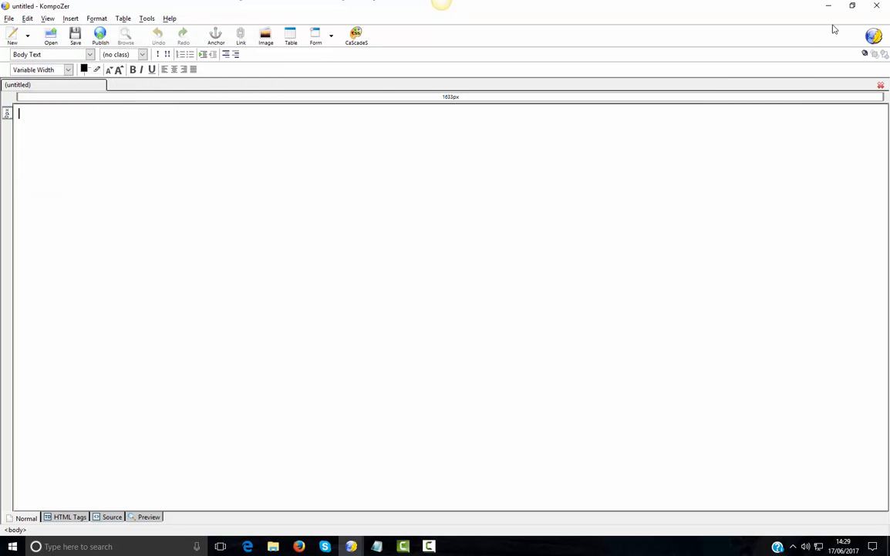
Close KompoZer and its program folder, and move the extracted folder and zip beside the other zip archives on the desktop.
{"action": "double_click", "coordinate": [771, 11]}
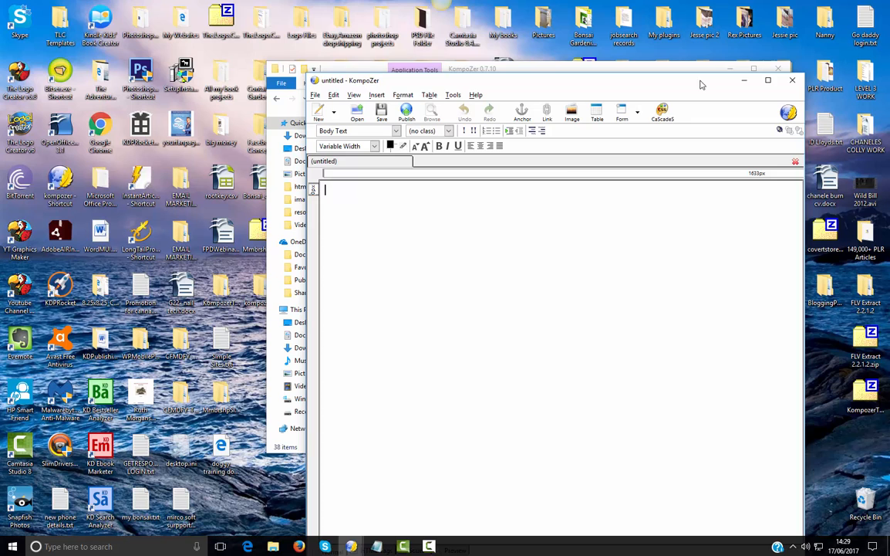
{"action": "left_click", "coordinate": [784, 73]}
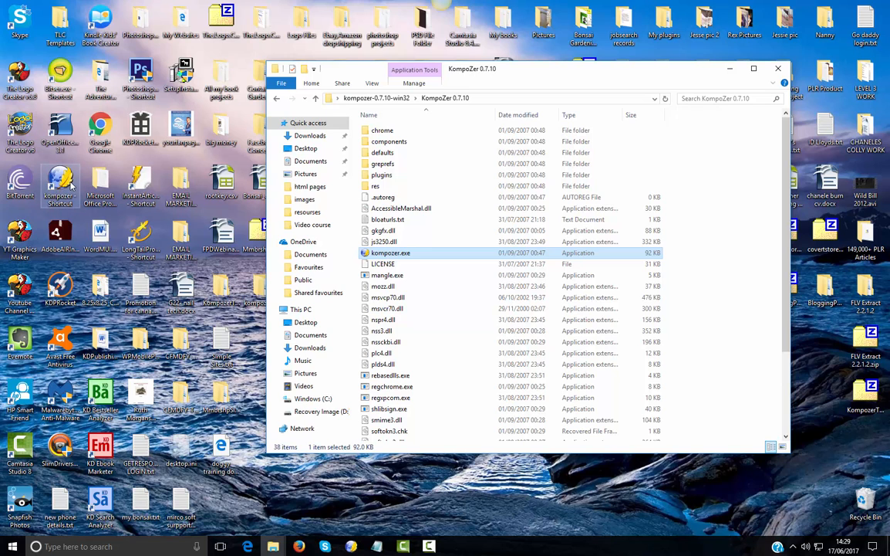
{"action": "scroll", "coordinate": [370, 239], "scroll_direction": "down", "scroll_amount": 3}
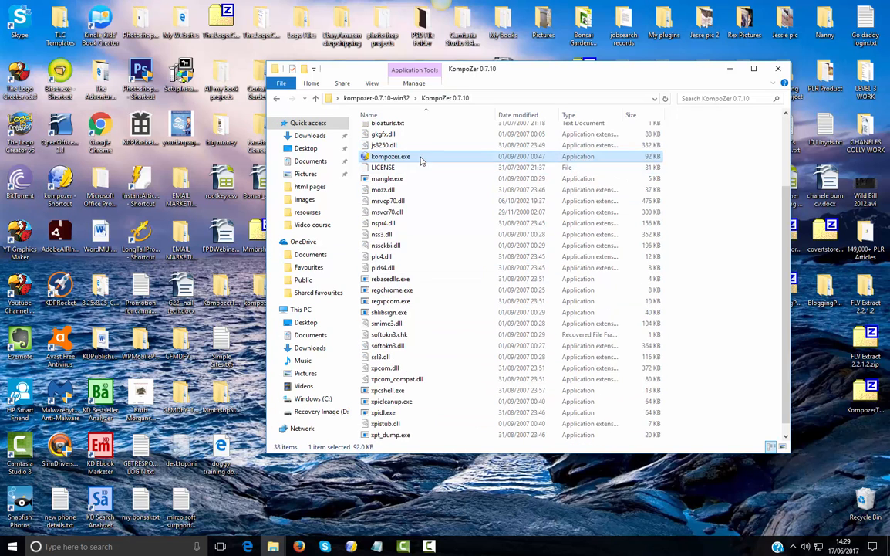
{"action": "scroll", "coordinate": [601, 131], "scroll_direction": "up", "scroll_amount": 3}
{"action": "left_click", "coordinate": [778, 68]}
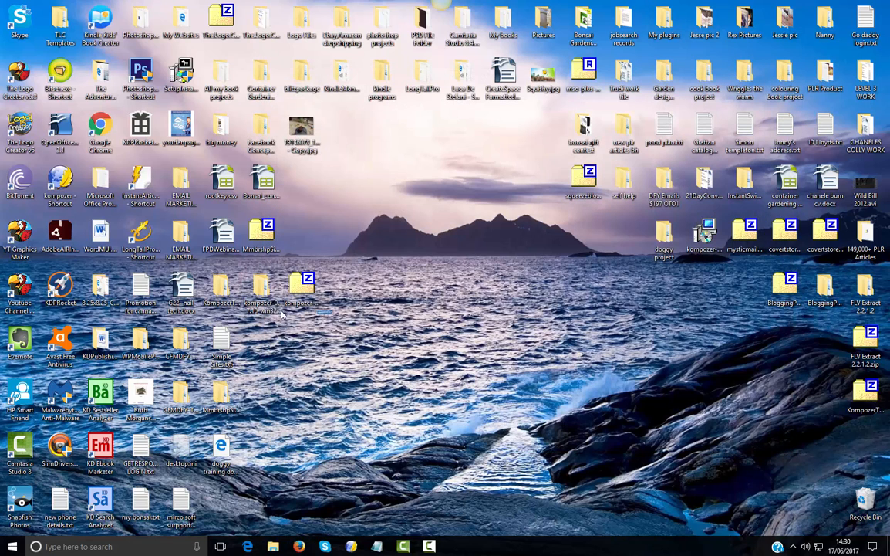
{"action": "left_click_drag", "start_coordinate": [331, 310], "coordinate": [704, 289]}
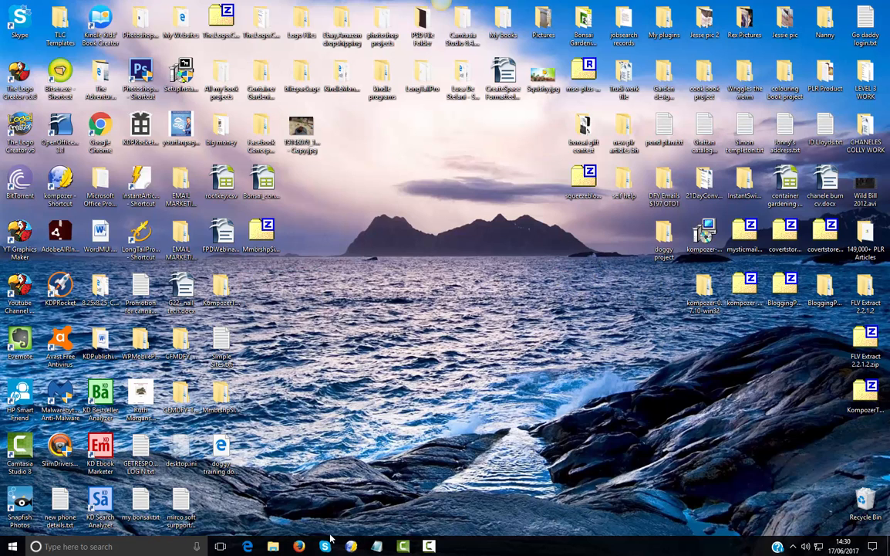
Launch KompoZer and insert a table with 1 row, 1 column, a width of 950 pixels and a border of 1.
{"action": "left_click", "coordinate": [351, 546]}
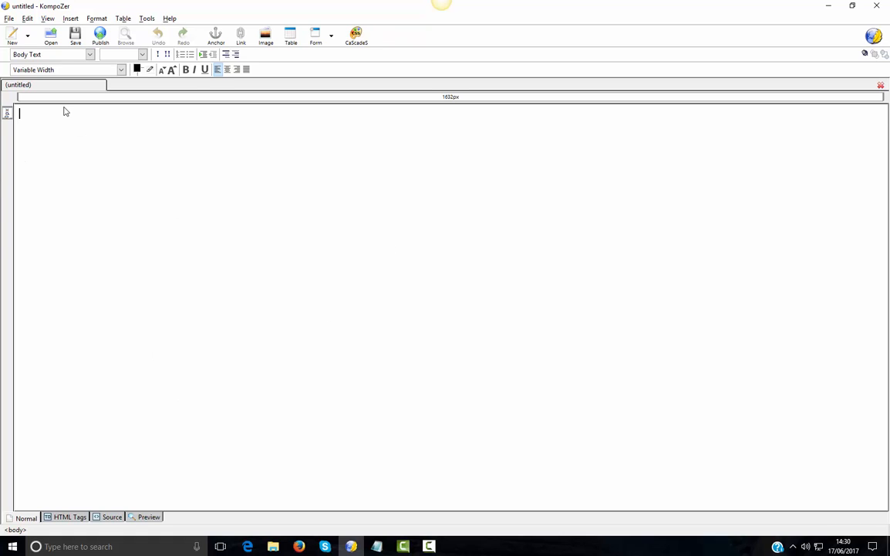
{"action": "left_click", "coordinate": [71, 19]}
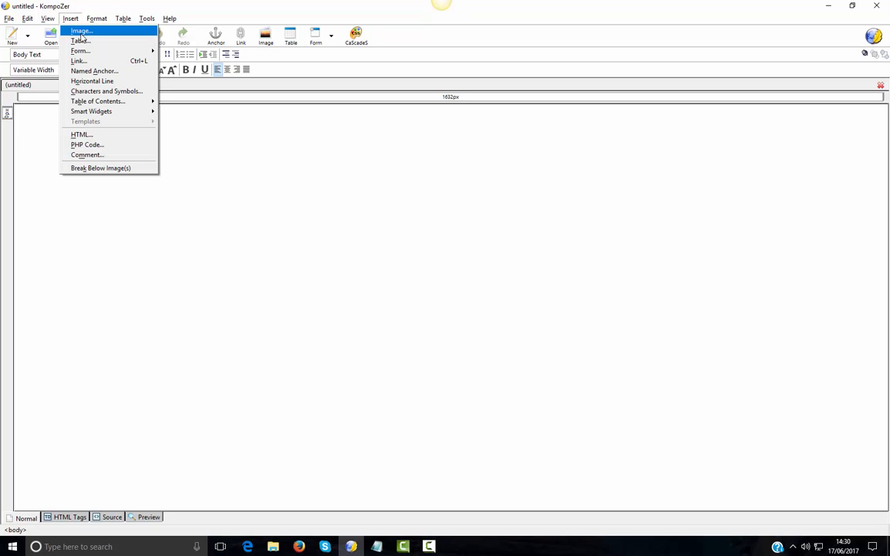
{"action": "left_click", "coordinate": [78, 41]}
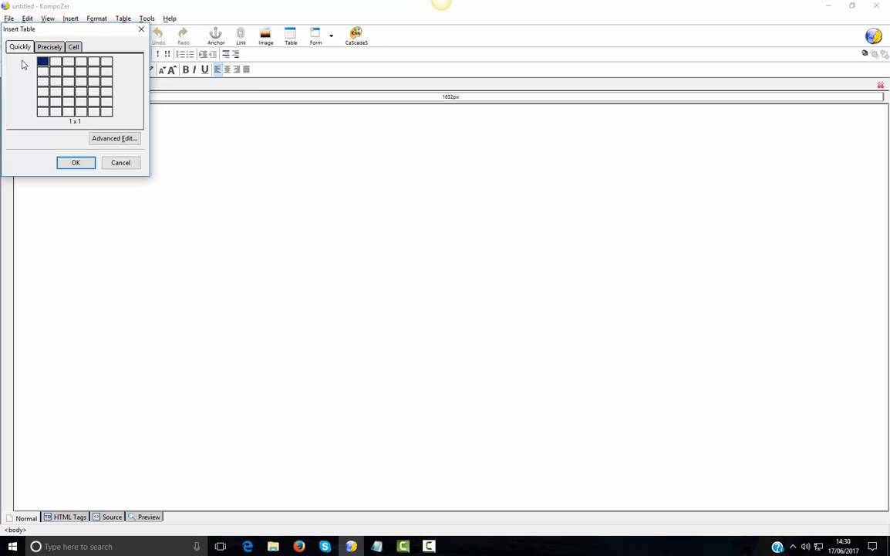
{"action": "left_click", "coordinate": [44, 47]}
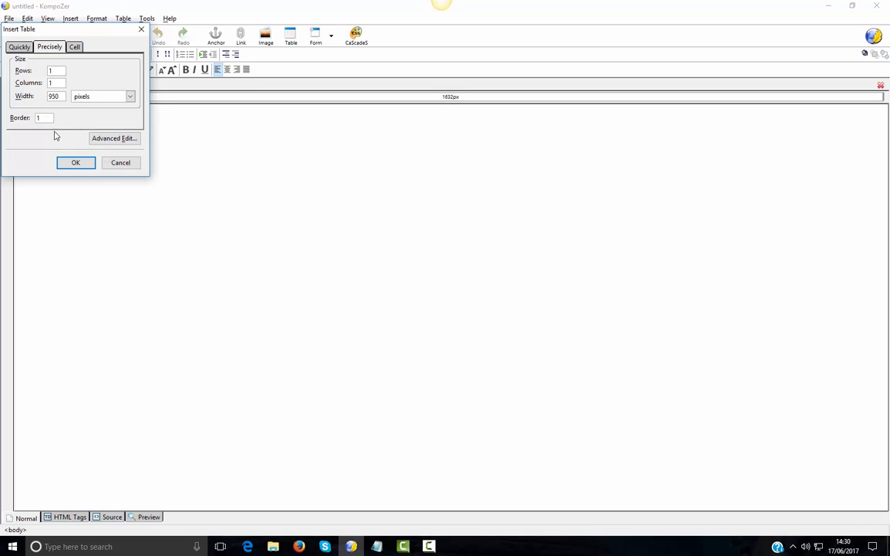
{"action": "left_click", "coordinate": [72, 163]}
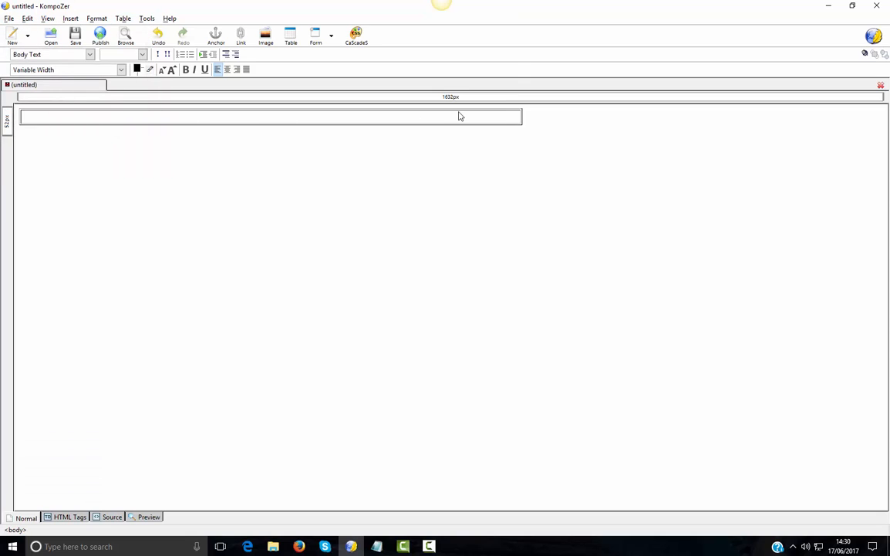
Centre the single-cell table horizontally on the page.
{"action": "left_click", "coordinate": [70, 119]}
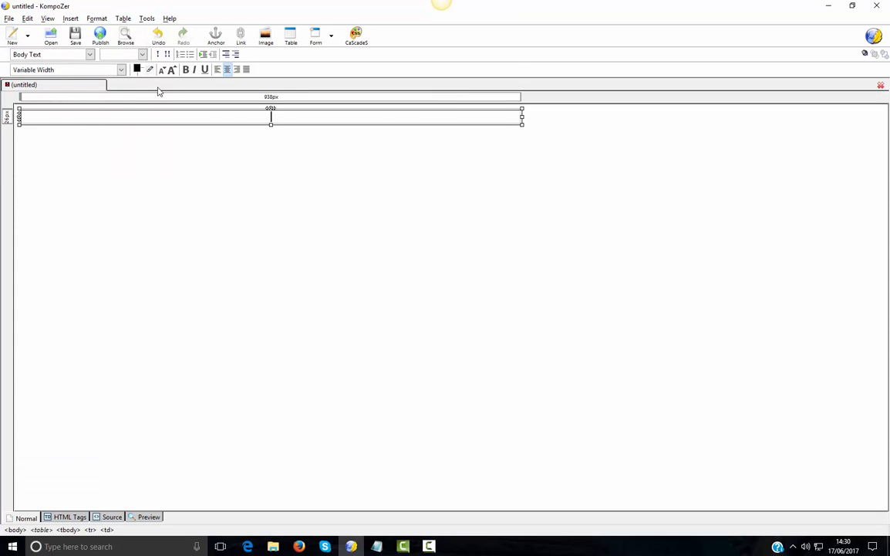
{"action": "left_click", "coordinate": [228, 70]}
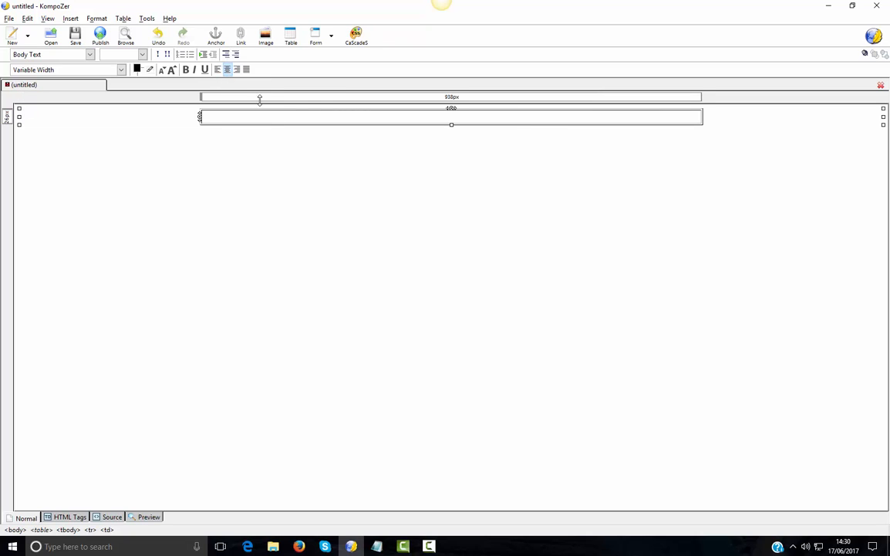
Add blank lines inside the table cell to extend its height to about 706 px.
{"action": "key", "text": "Return"}
{"action": "key", "text": "Return"}
{"action": "key", "text": "Return"}
{"action": "key", "text": "Return"}
{"action": "key", "text": "Return"}
{"action": "key", "text": "Return"}
{"action": "key", "text": "Return"}
{"action": "key", "text": "Return"}
{"action": "key", "text": "Return"}
{"action": "key", "text": "Return"}
{"action": "key", "text": "Return"}
{"action": "key", "text": "Return"}
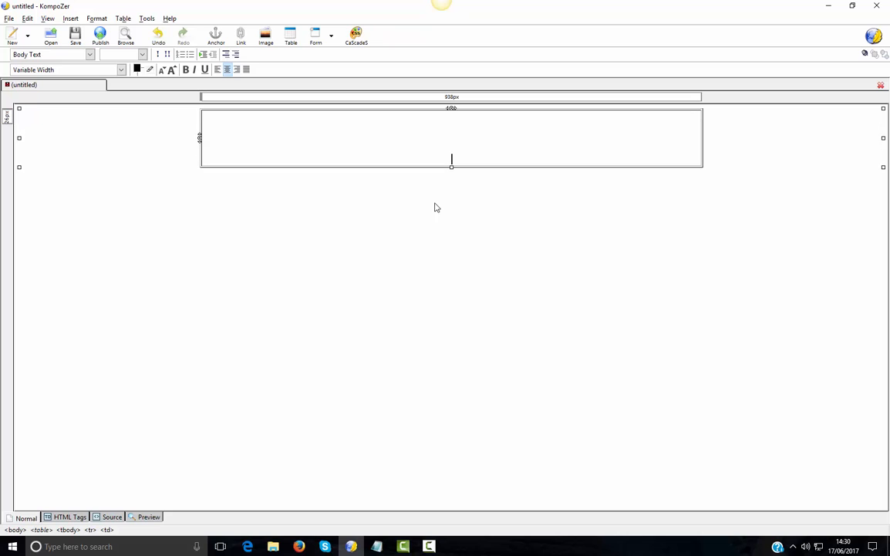
{"action": "key", "text": "Return"}
{"action": "key", "text": "Return"}
{"action": "key", "text": "Return"}
{"action": "key", "text": "Return"}
{"action": "key", "text": "Return"}
{"action": "key", "text": "Return"}
{"action": "key", "text": "Return"}
{"action": "key", "text": "Return"}
{"action": "key", "text": "Return"}
{"action": "key", "text": "Return"}
{"action": "key", "text": "Return"}
{"action": "key", "text": "Return"}
{"action": "key", "text": "Return"}
{"action": "key", "text": "Return"}
{"action": "key", "text": "Return"}
{"action": "key", "text": "Return"}
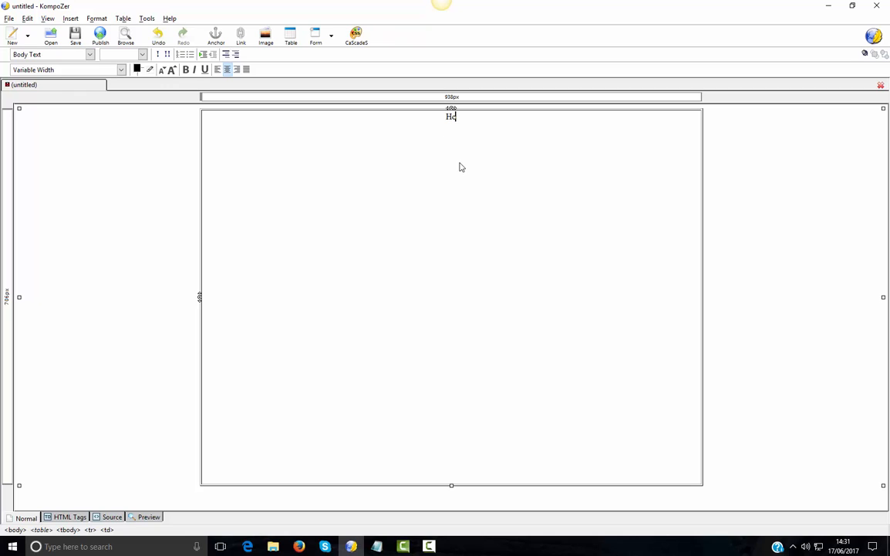
Enter the heading text "Hello to the world!" on the first line of the table cell.
{"action": "type", "text": "lle"}
{"action": "key", "text": "BackSpace"}
{"action": "key", "text": "BackSpace"}
{"action": "type", "text": "llo to the world!"}
Enlarge the "Hello to the world!" line by six size steps until it nearly spans the table's width.
{"action": "left_click_drag", "start_coordinate": [483, 116], "coordinate": [419, 124]}
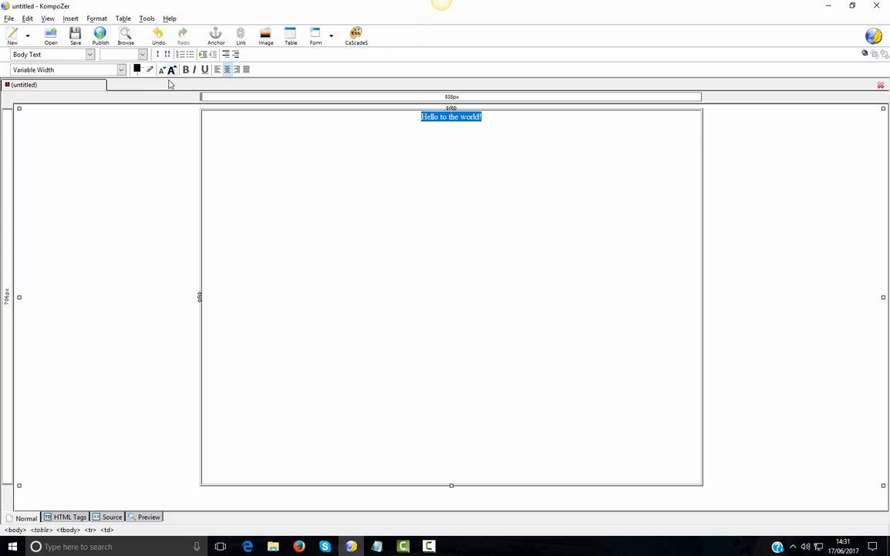
{"action": "left_click", "coordinate": [485, 120]}
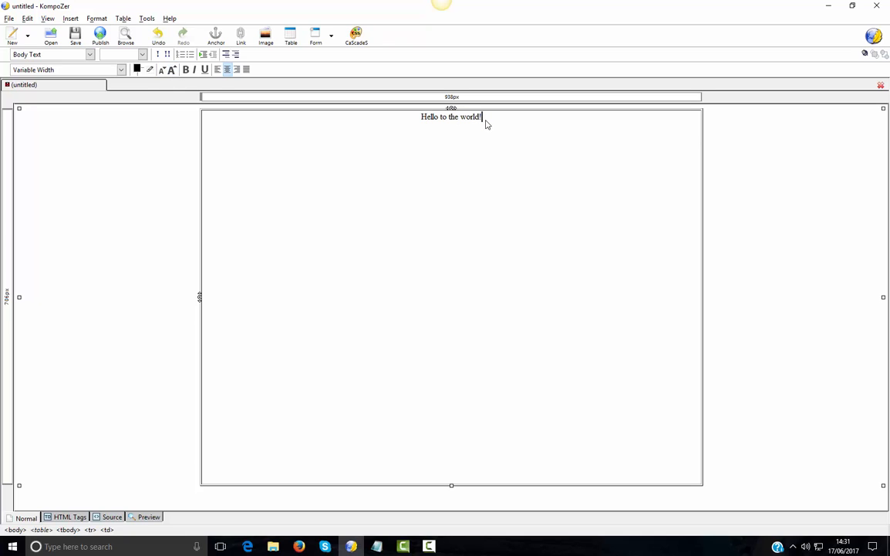
{"action": "left_click_drag", "start_coordinate": [482, 118], "coordinate": [421, 125]}
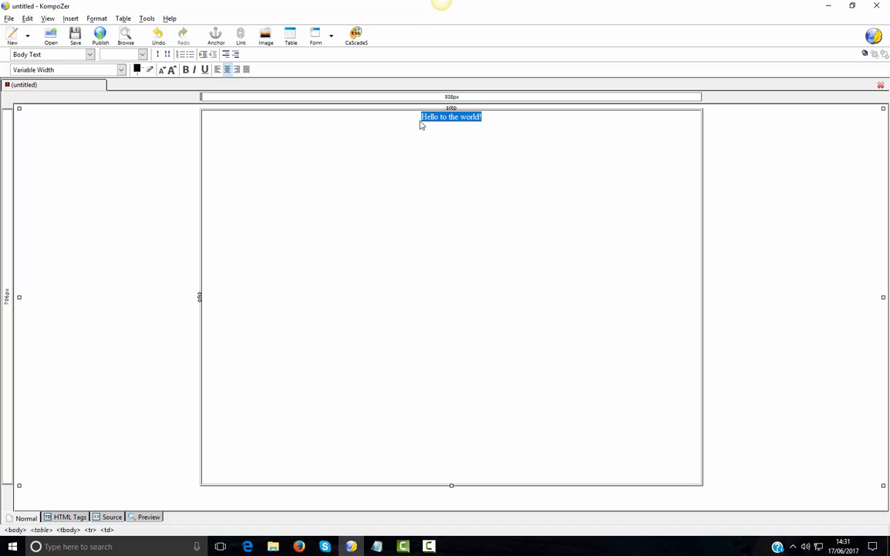
{"action": "left_click", "coordinate": [172, 72]}
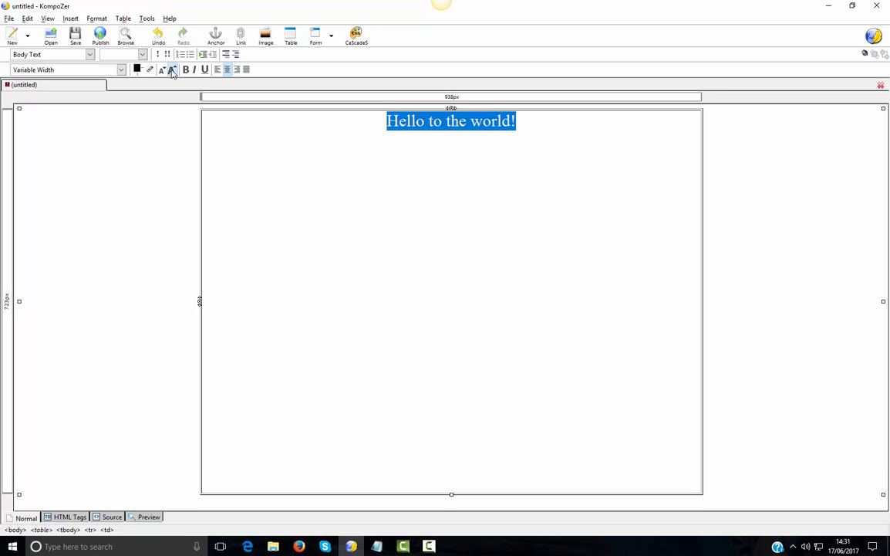
{"action": "left_click", "coordinate": [172, 72]}
{"action": "left_click", "coordinate": [172, 72]}
{"action": "left_click", "coordinate": [172, 72]}
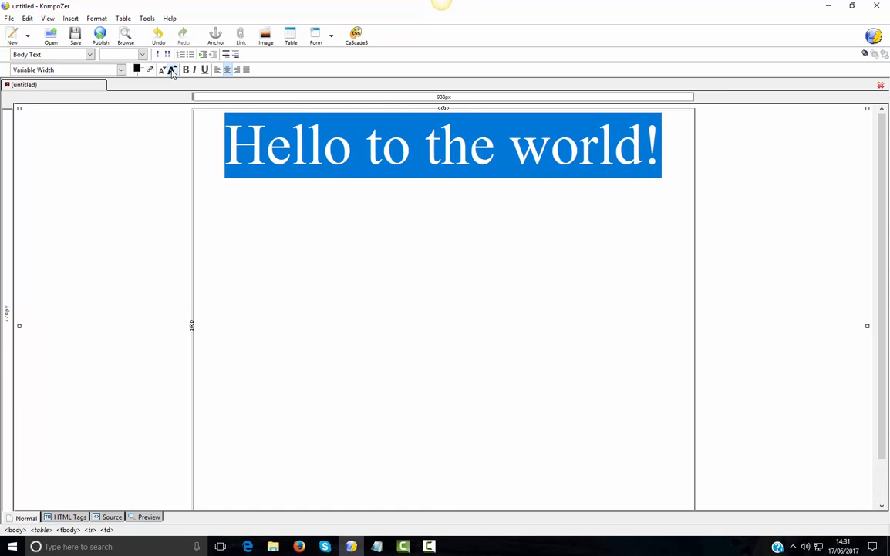
{"action": "left_click", "coordinate": [387, 191]}
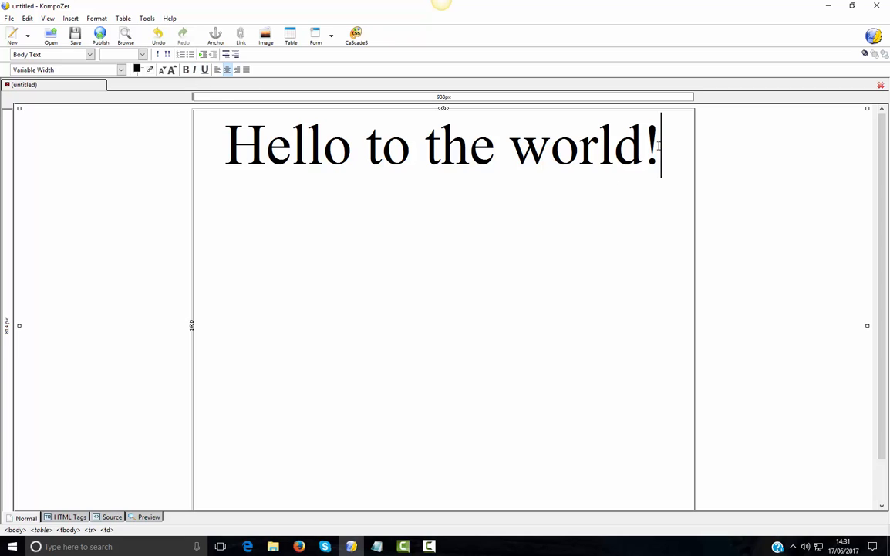
Colour the "Hello to the world!" heading red (#FF0000).
{"action": "left_click_drag", "start_coordinate": [662, 149], "coordinate": [235, 147]}
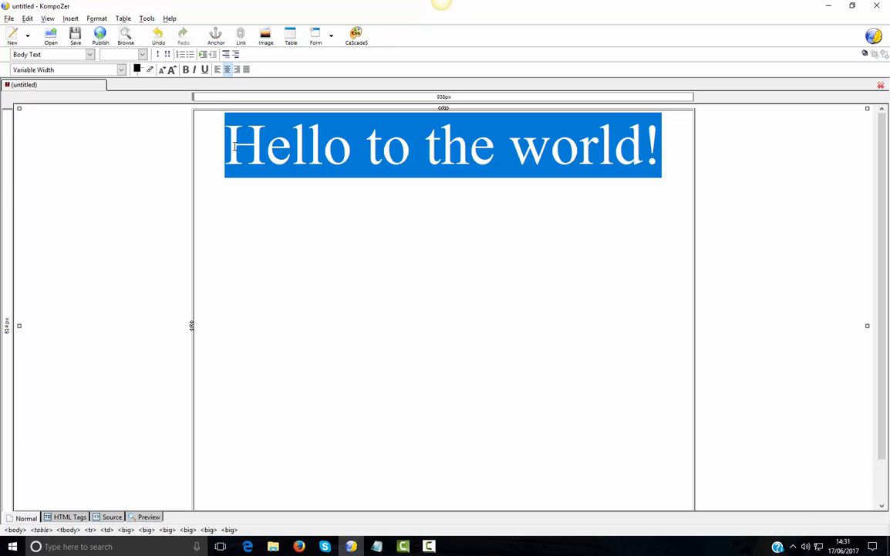
{"action": "left_click", "coordinate": [138, 70]}
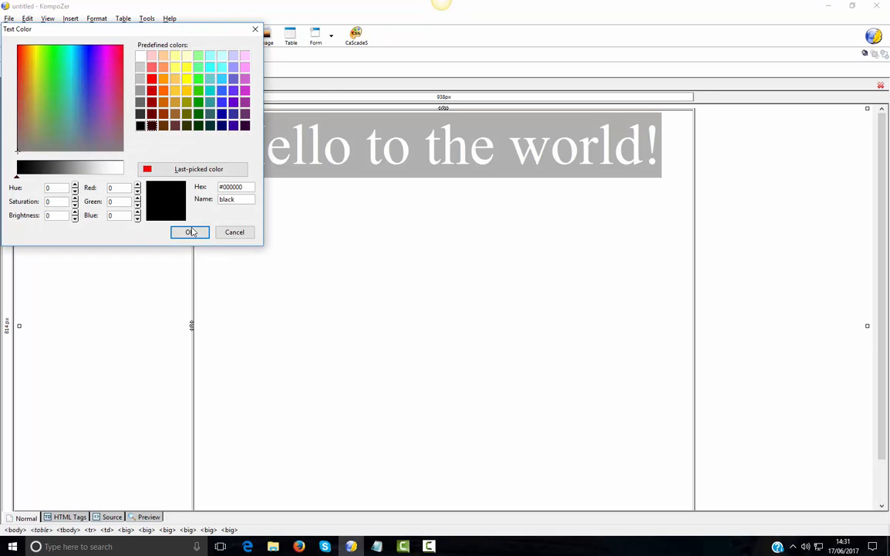
{"action": "left_click", "coordinate": [151, 79]}
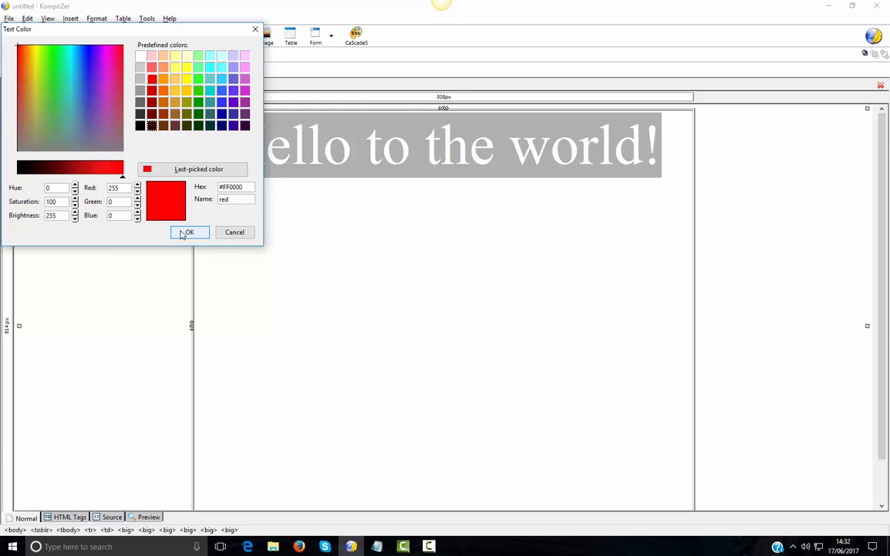
{"action": "left_click", "coordinate": [187, 232]}
{"action": "left_click", "coordinate": [445, 206]}
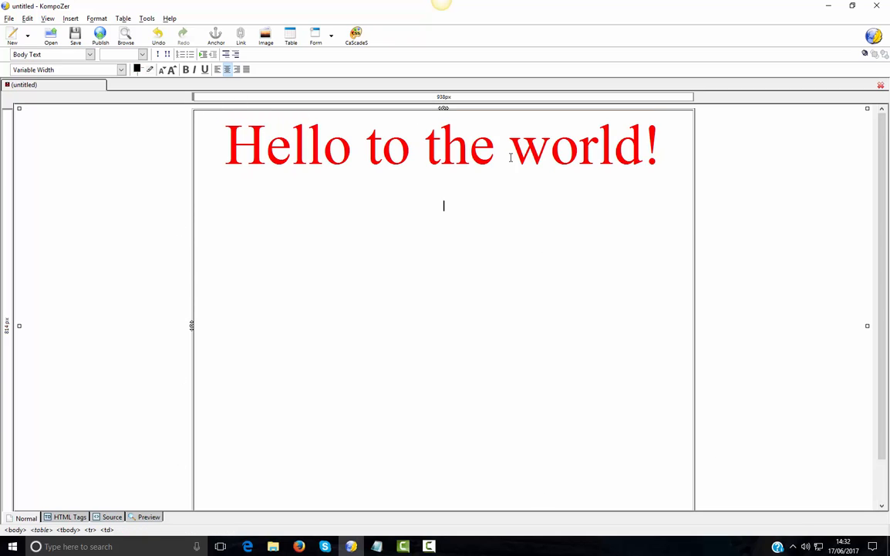
Save the page with the title "hello page" as hello page.html on the Desktop.
{"action": "left_click", "coordinate": [9, 19]}
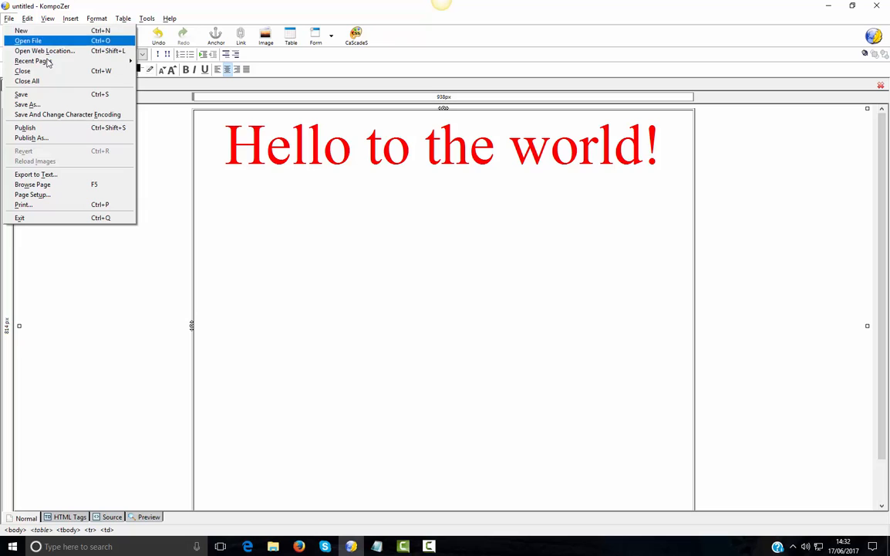
{"action": "left_click", "coordinate": [44, 105]}
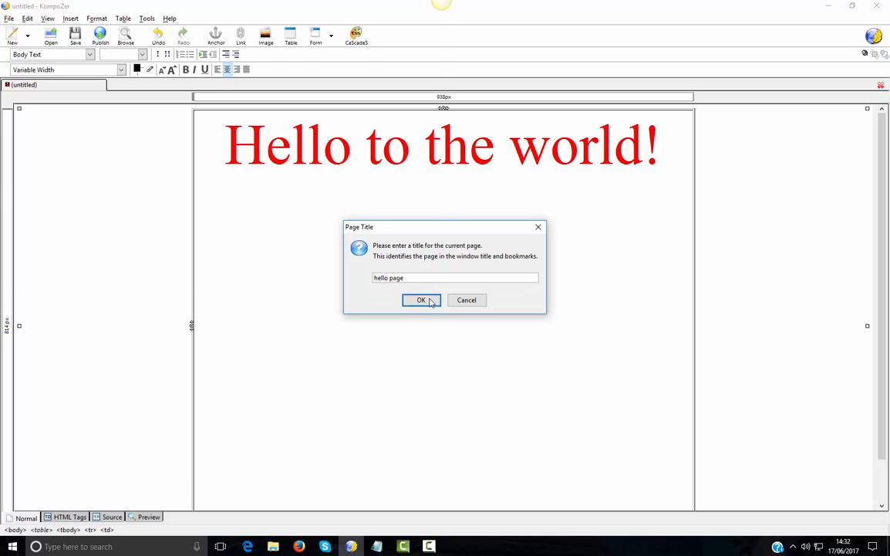
{"action": "left_click", "coordinate": [421, 300]}
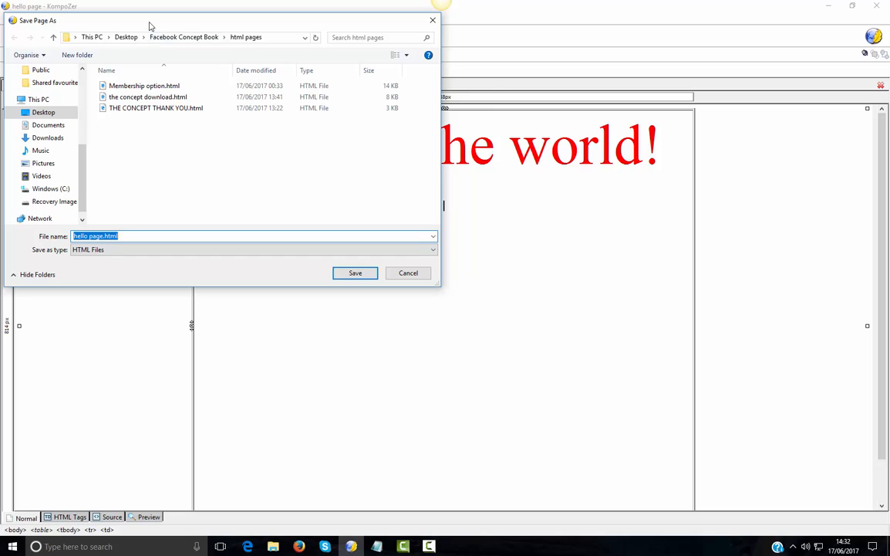
{"action": "left_click_drag", "start_coordinate": [149, 25], "coordinate": [217, 66]}
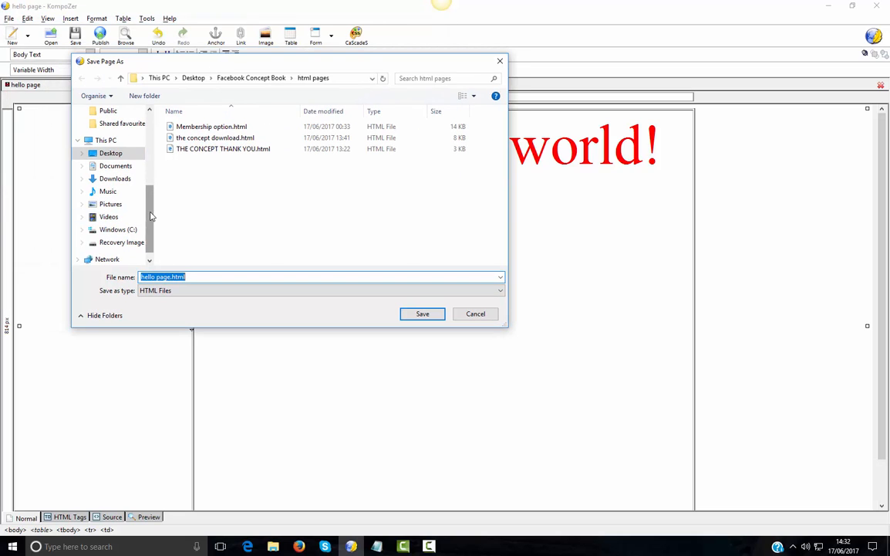
{"action": "scroll", "coordinate": [108, 177], "scroll_direction": "up", "scroll_amount": 5}
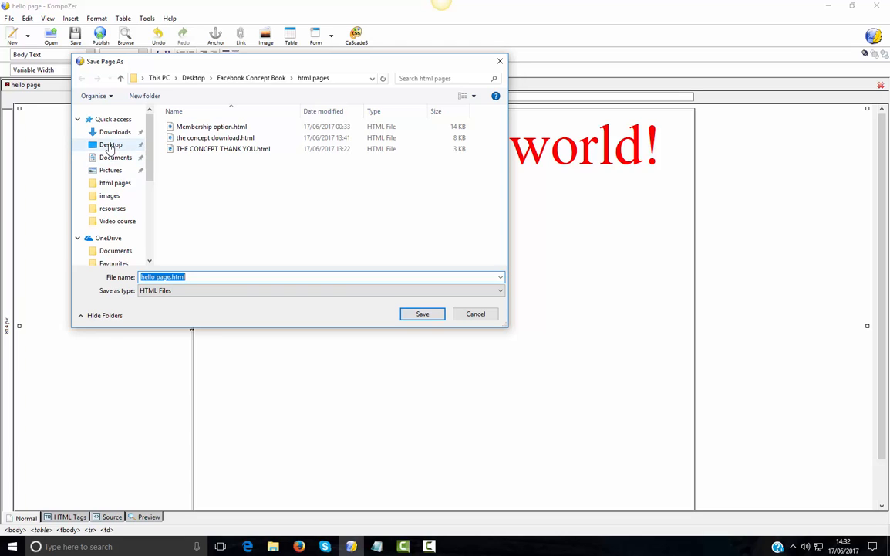
{"action": "left_click", "coordinate": [111, 145]}
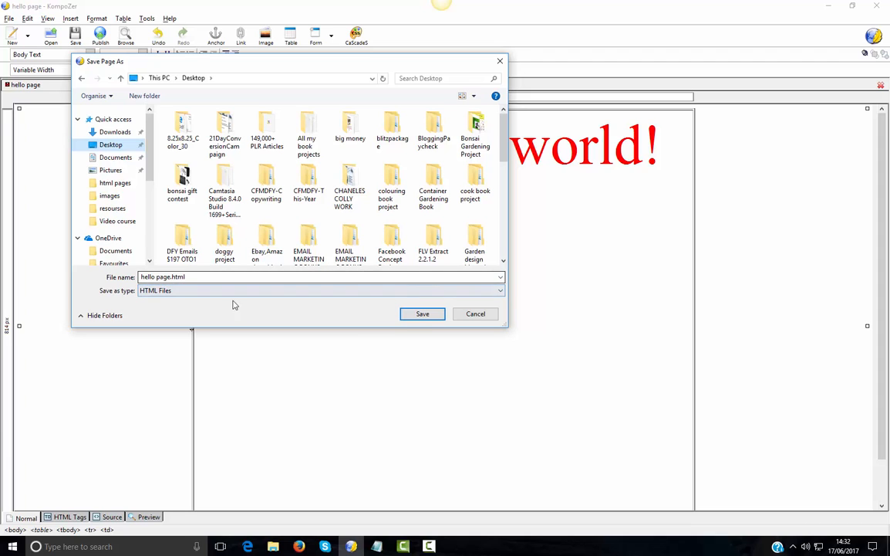
{"action": "left_click", "coordinate": [421, 314]}
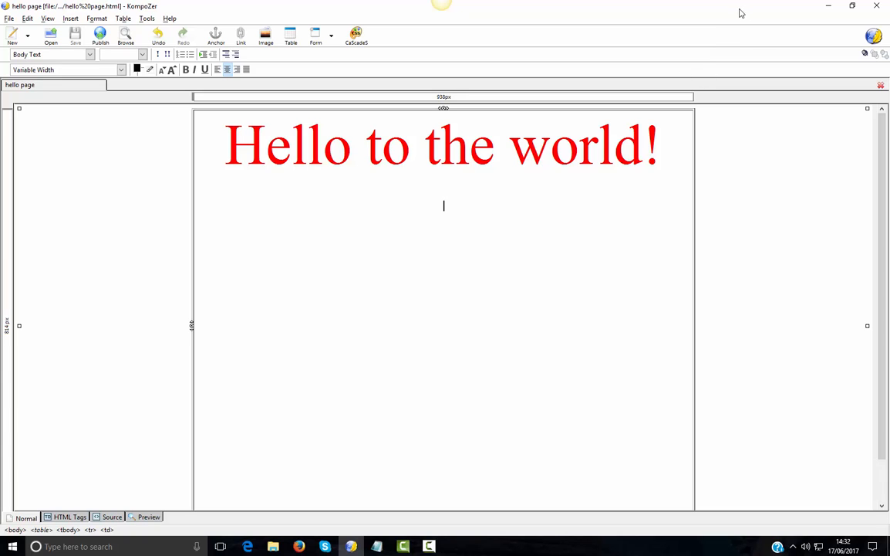
Move hello page.html on the desktop to the free spot beside the Copy.jpg image, and return to the maximised KompoZer window.
{"action": "left_click_drag", "start_coordinate": [633, 14], "coordinate": [616, 82]}
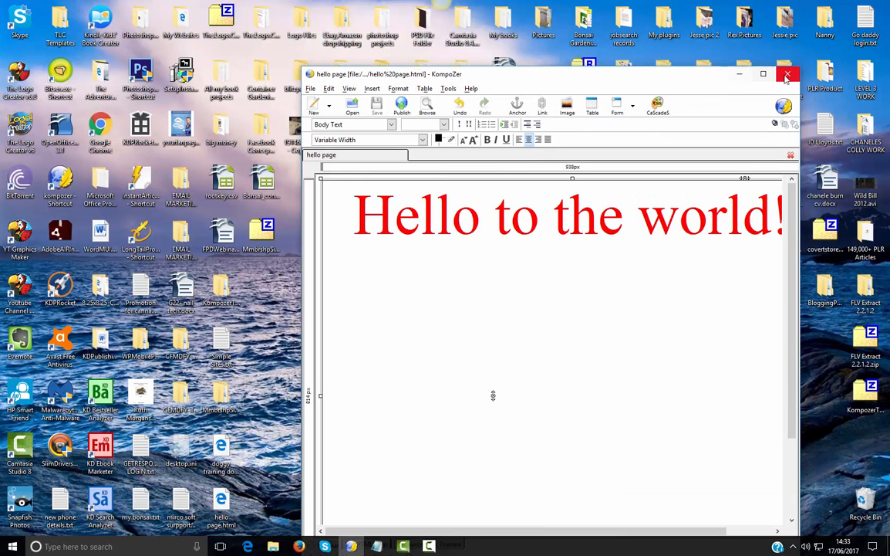
{"action": "left_click", "coordinate": [739, 73]}
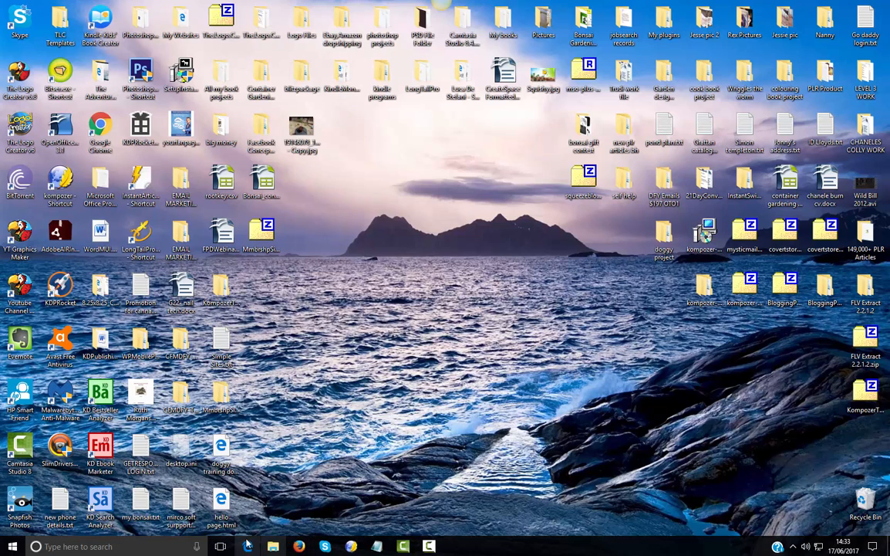
{"action": "left_click_drag", "start_coordinate": [248, 497], "coordinate": [358, 163]}
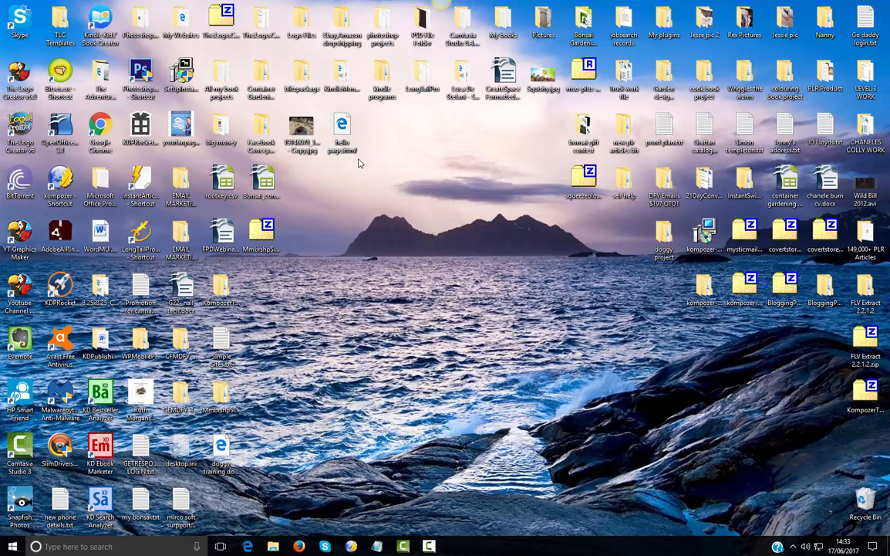
{"action": "left_click", "coordinate": [350, 546]}
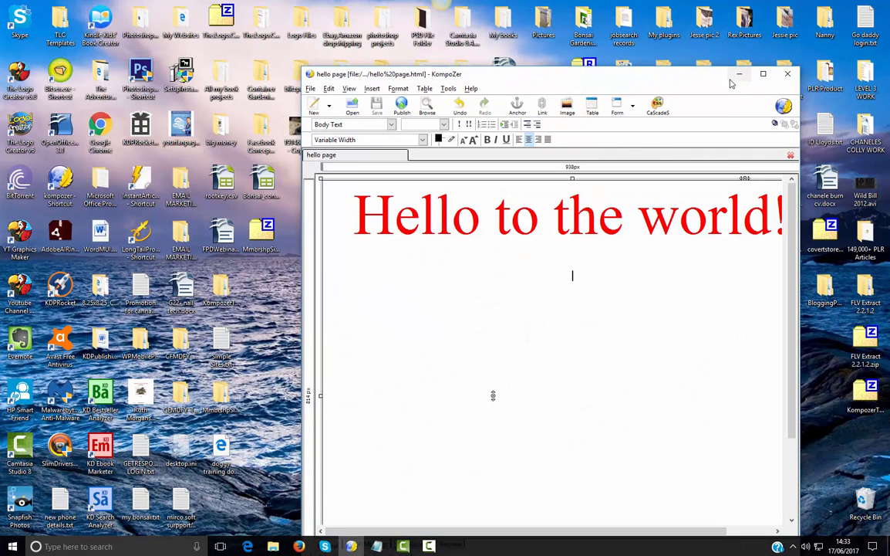
{"action": "left_click", "coordinate": [764, 74]}
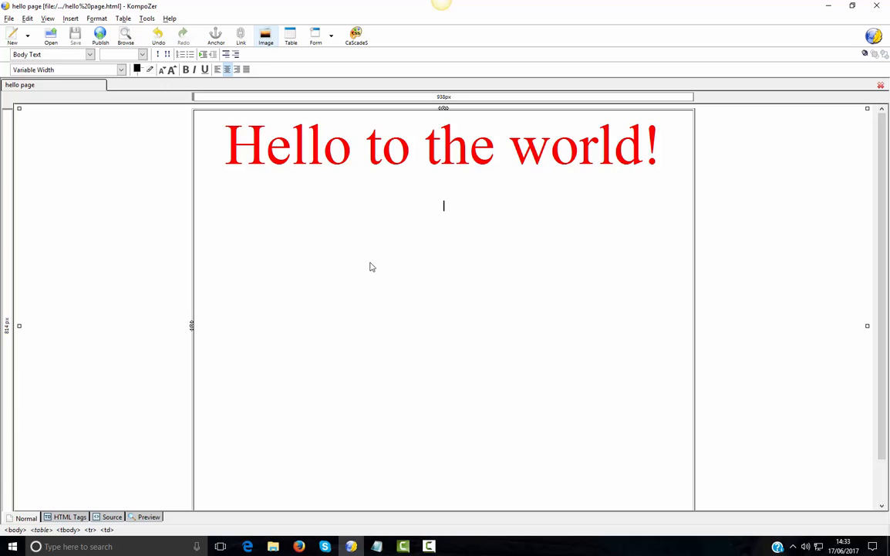
Start inserting bluraycase_358x582.png from the Facebook Concept Book images folder below the heading, without alternate text.
{"action": "left_click", "coordinate": [266, 36]}
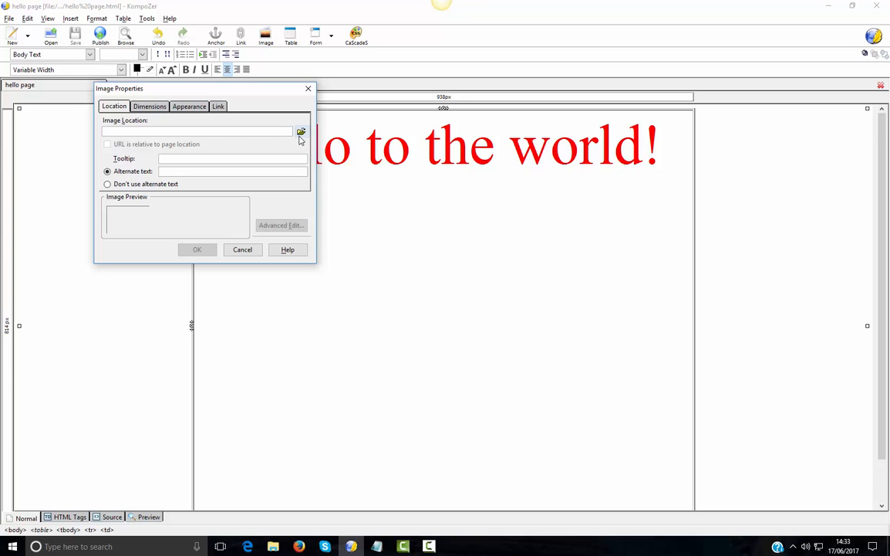
{"action": "left_click", "coordinate": [301, 132]}
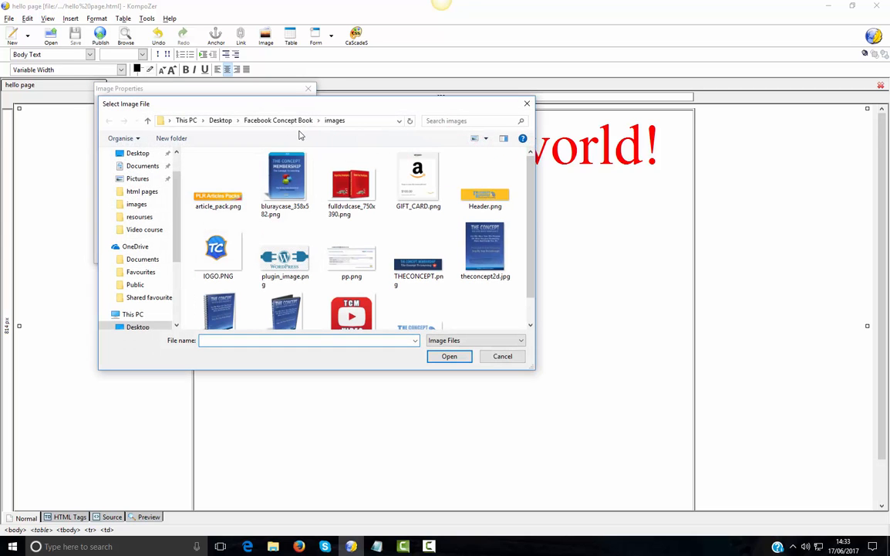
{"action": "left_click", "coordinate": [290, 179]}
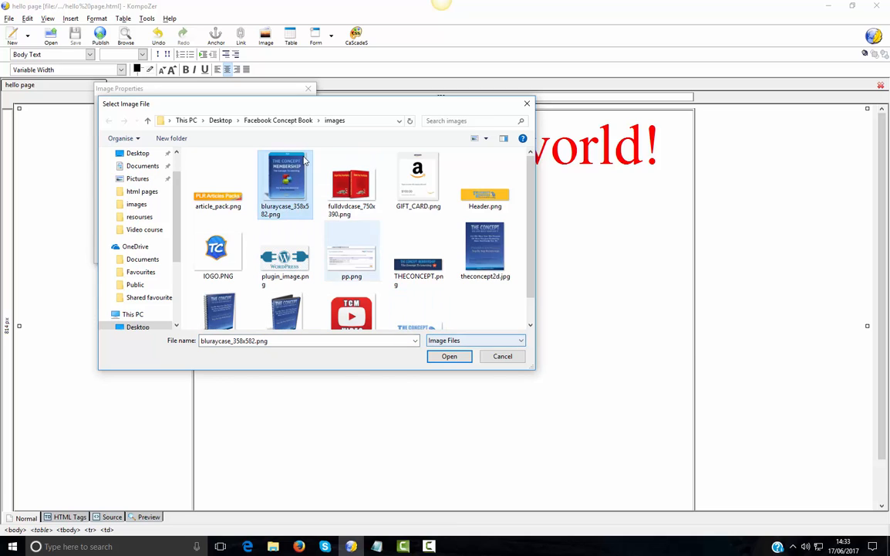
{"action": "left_click", "coordinate": [438, 357]}
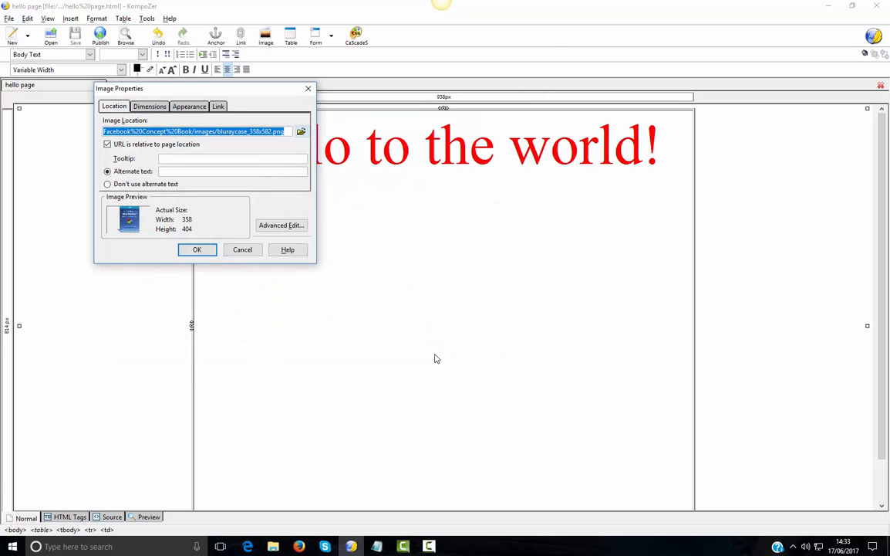
{"action": "left_click", "coordinate": [108, 185]}
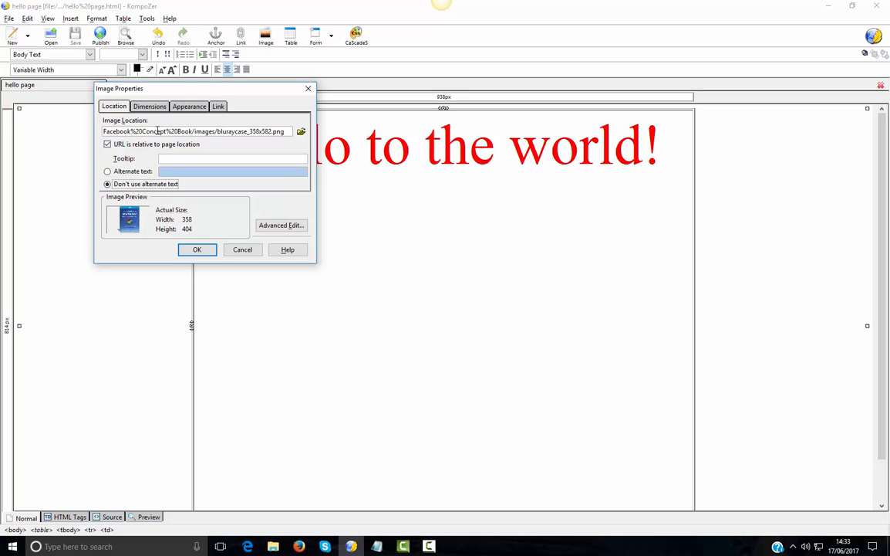
{"action": "triple_click", "coordinate": [157, 131]}
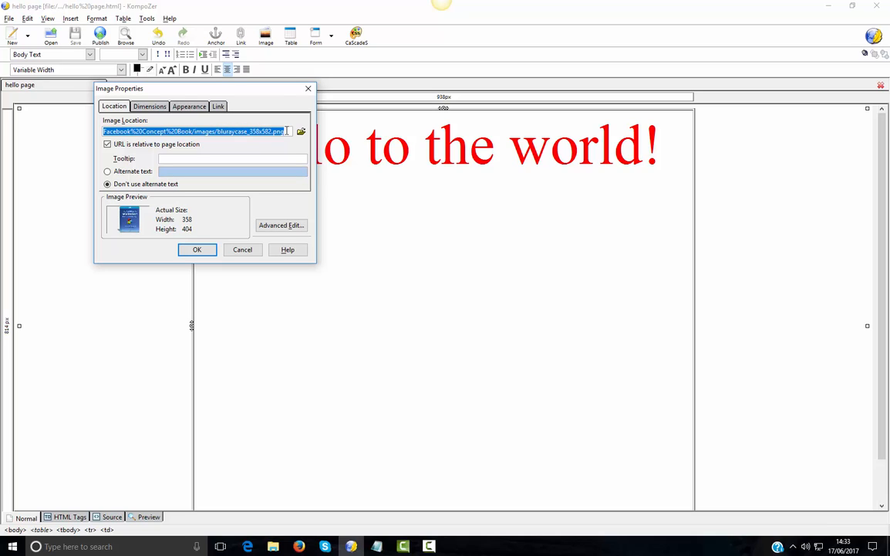
{"action": "left_click", "coordinate": [247, 131]}
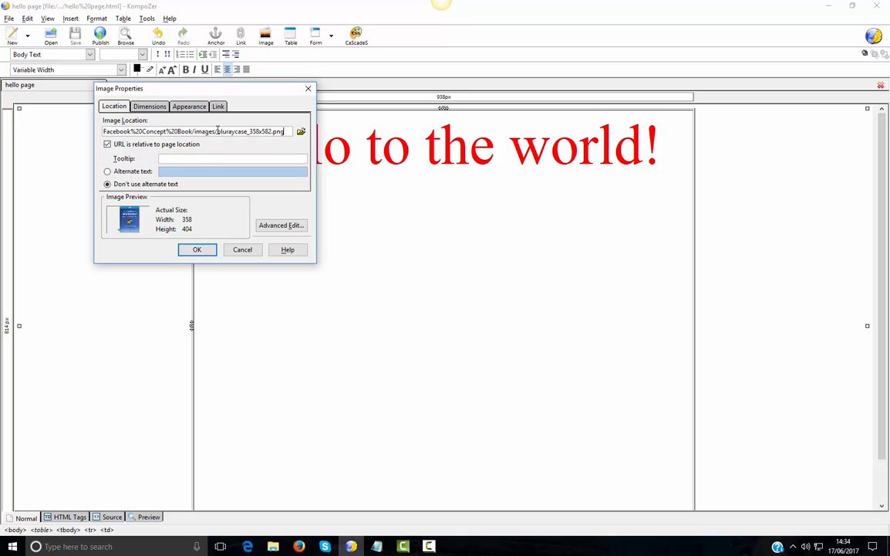
Switch the image's dimensions from actual size to custom size and turn off the Constrain option.
{"action": "left_click", "coordinate": [146, 109]}
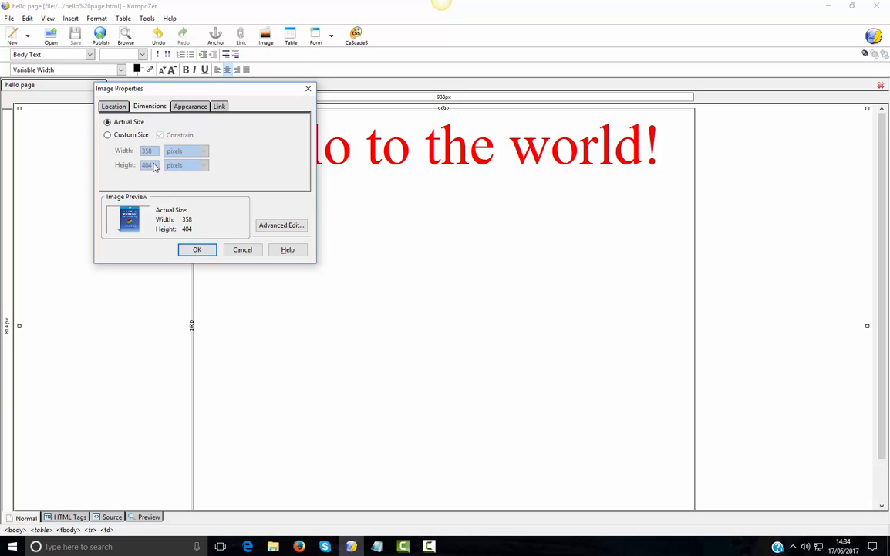
{"action": "left_click", "coordinate": [109, 136]}
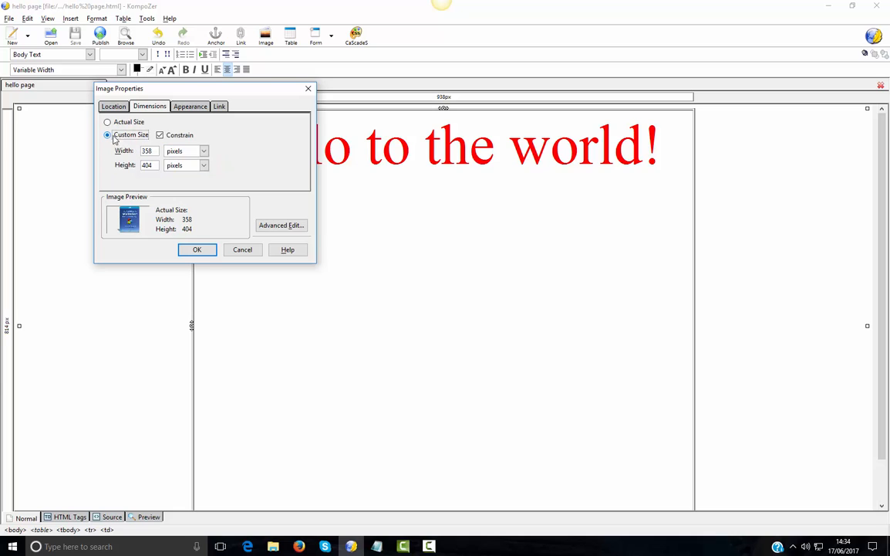
{"action": "left_click", "coordinate": [161, 137]}
Align text to the image in the center and insert the image below the heading.
{"action": "left_click", "coordinate": [181, 110]}
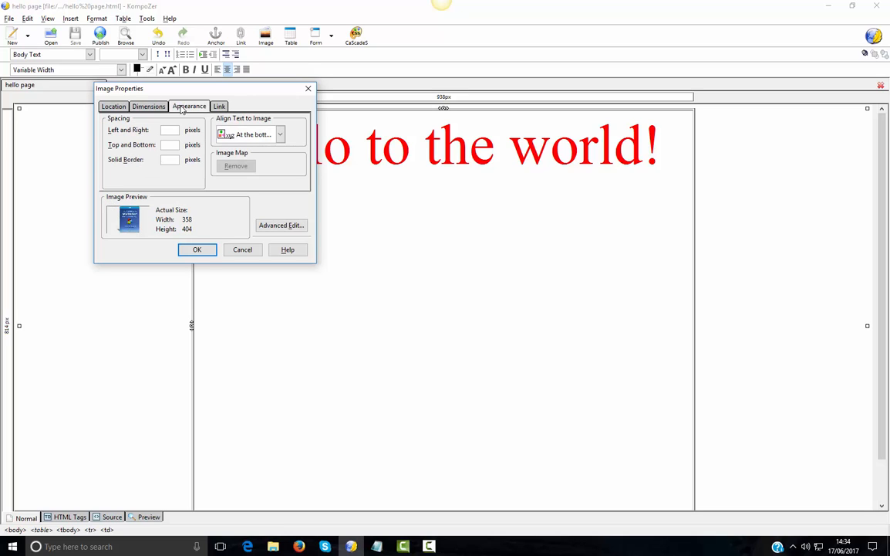
{"action": "left_click", "coordinate": [281, 137]}
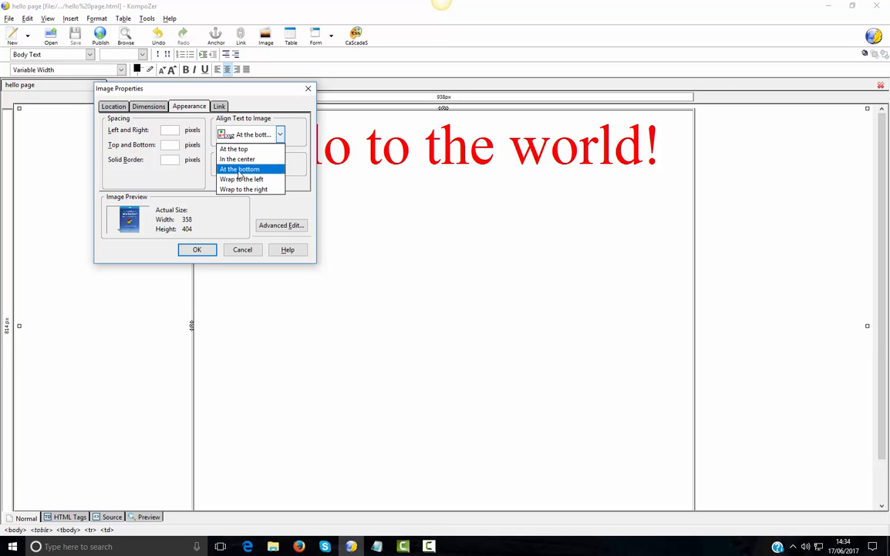
{"action": "left_click", "coordinate": [260, 160]}
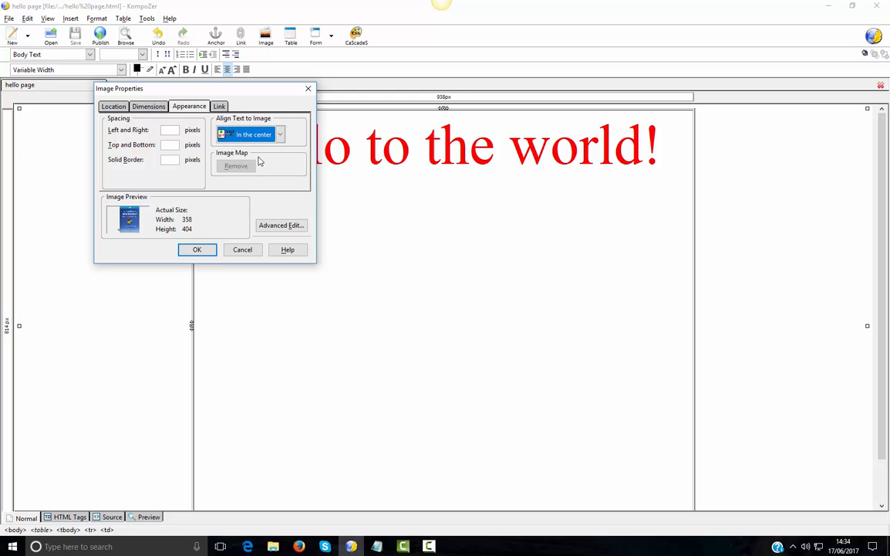
{"action": "left_click", "coordinate": [245, 132]}
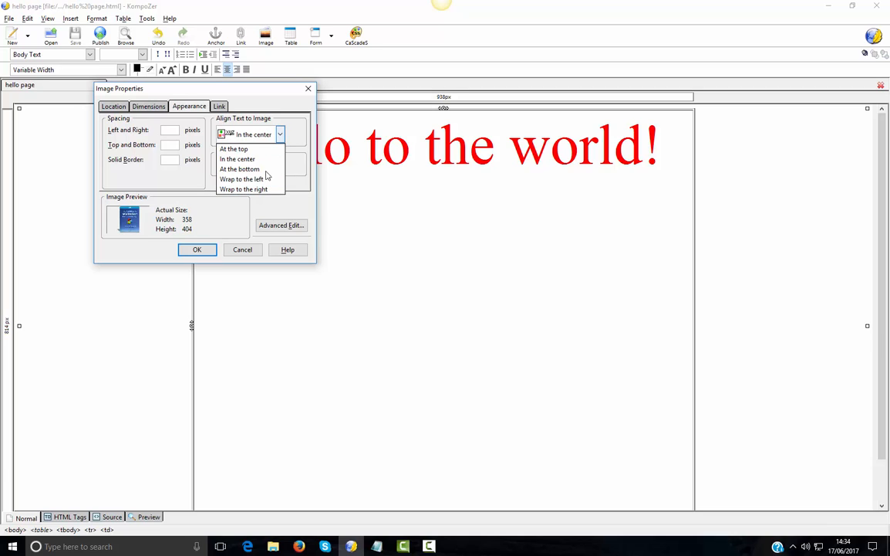
{"action": "left_click", "coordinate": [247, 158]}
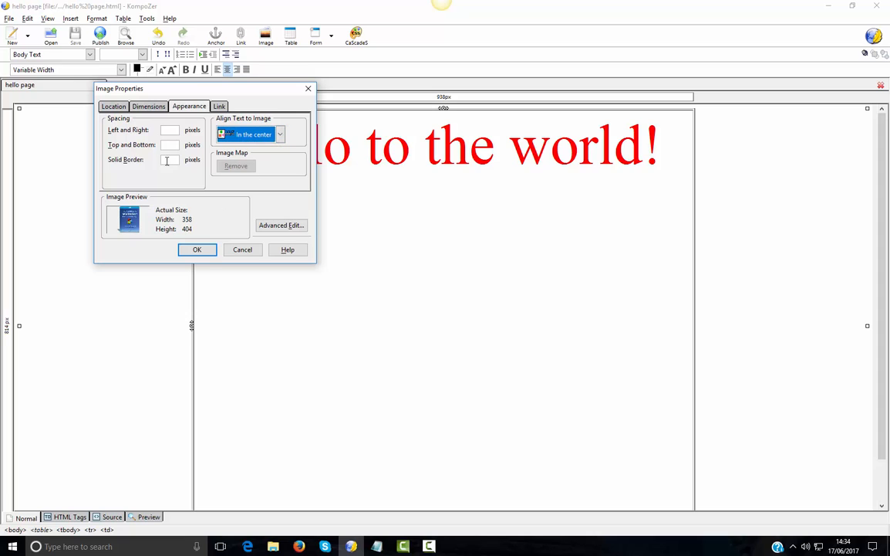
{"action": "left_click", "coordinate": [113, 106]}
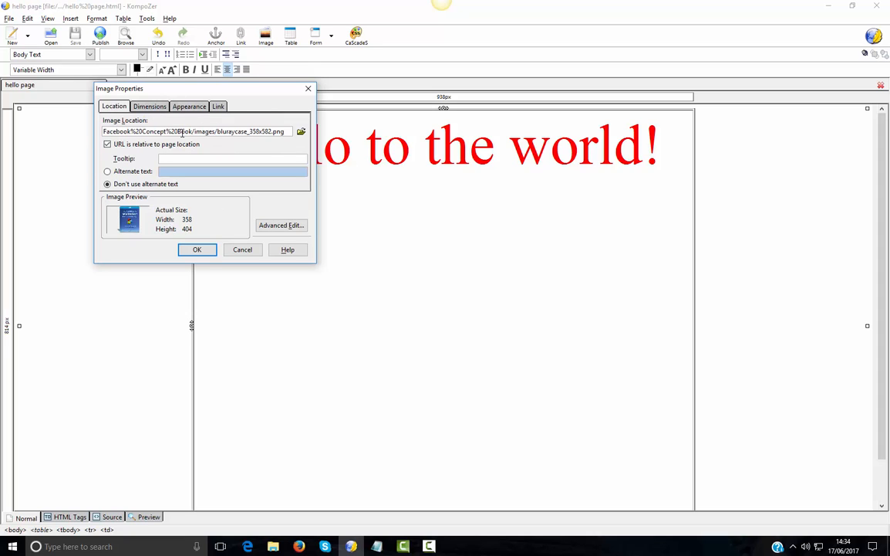
{"action": "left_click", "coordinate": [195, 250]}
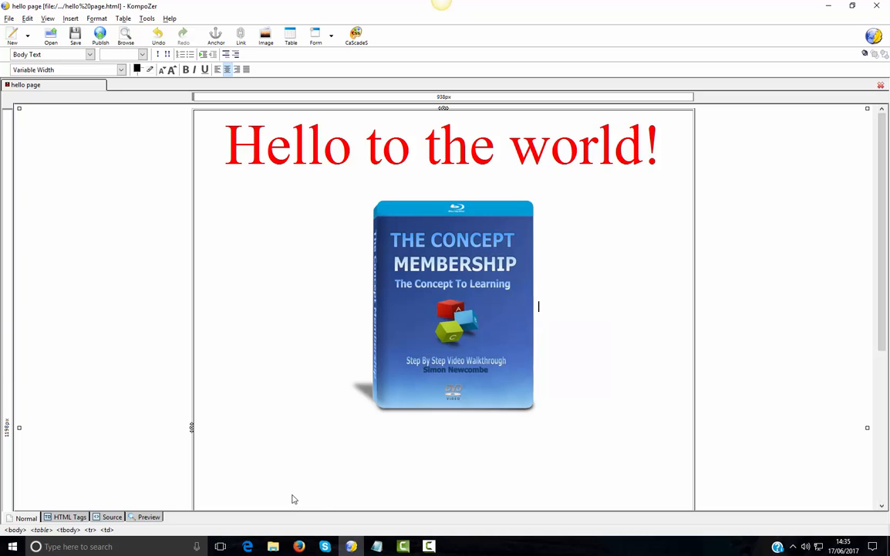
Switch to Firefox, close the SourceForge KompoZer and Google search tabs, and open the WordPress site's Media Library.
{"action": "left_click", "coordinate": [298, 547]}
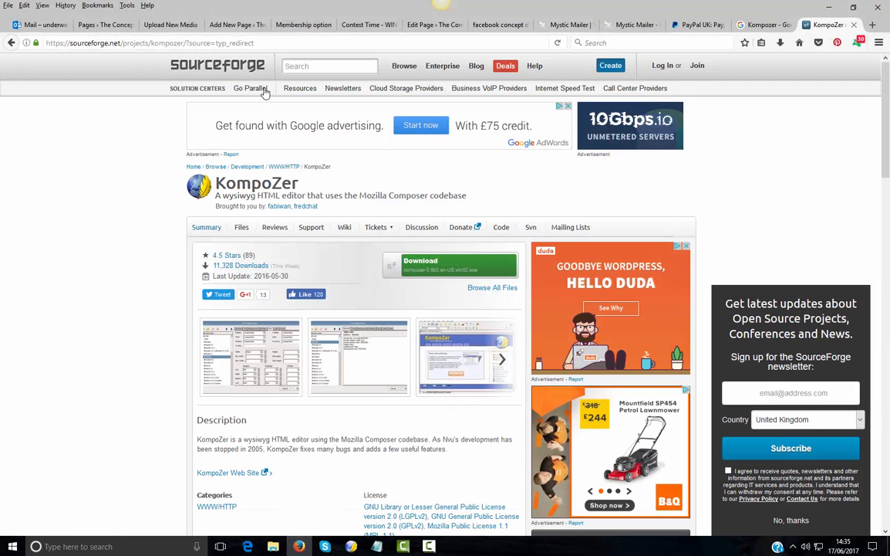
{"action": "left_click", "coordinate": [854, 25]}
{"action": "left_click", "coordinate": [854, 25]}
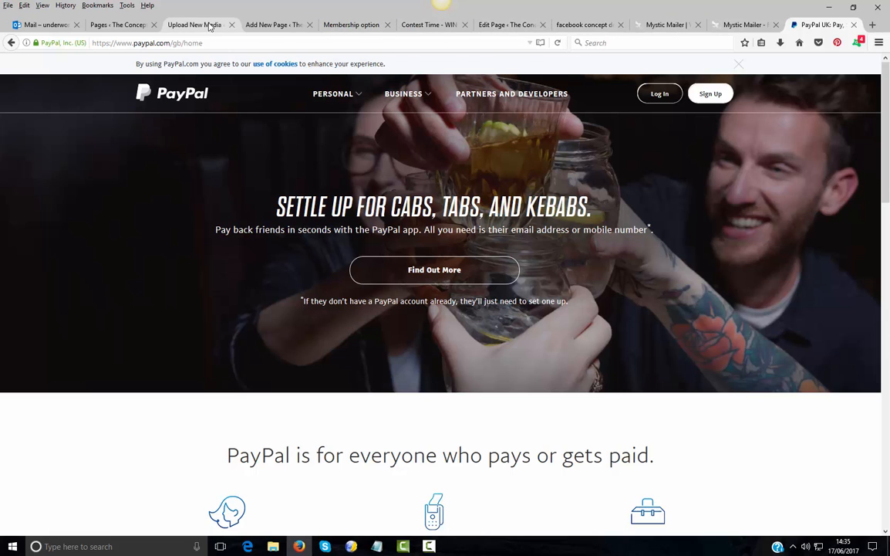
{"action": "left_click", "coordinate": [205, 27]}
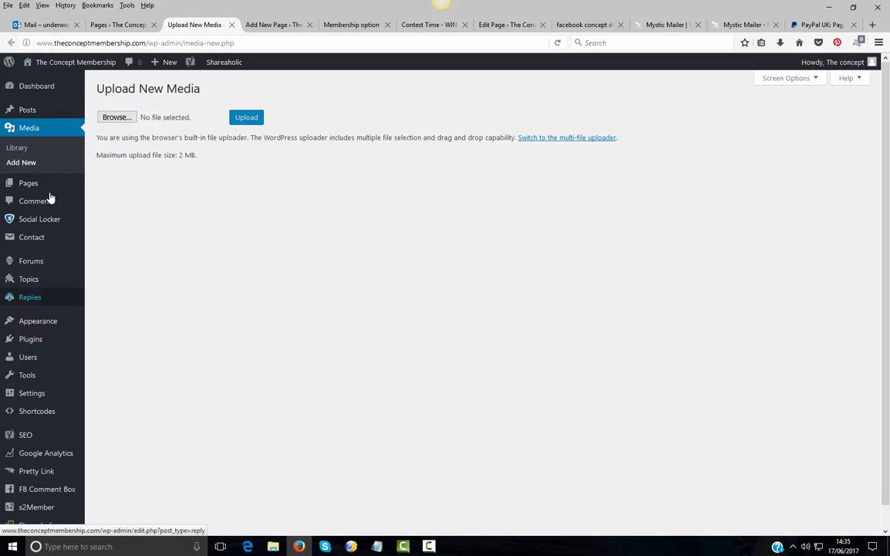
{"action": "left_click", "coordinate": [16, 149]}
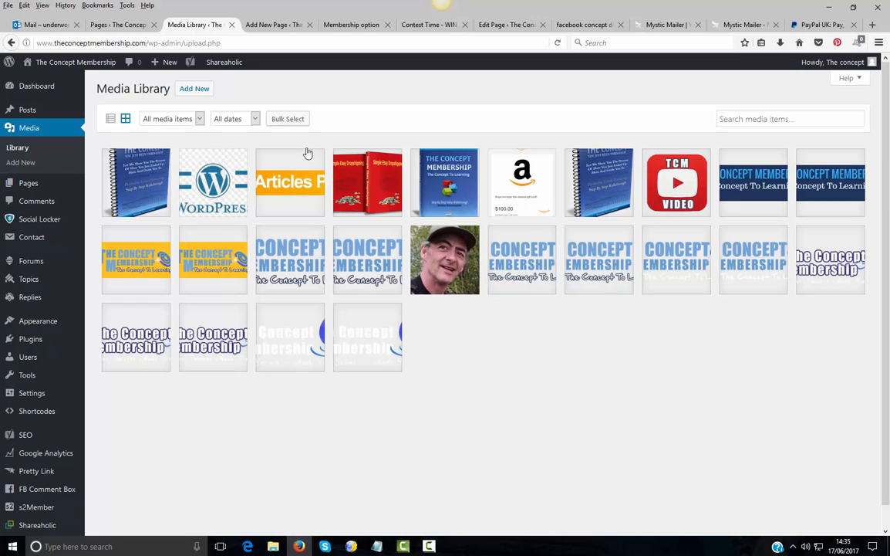
{"action": "left_click", "coordinate": [193, 90]}
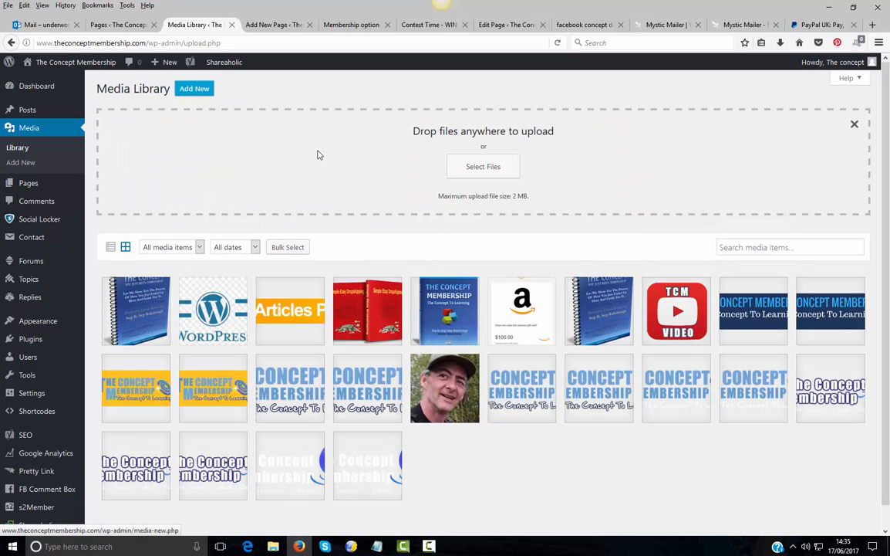
{"action": "left_click", "coordinate": [476, 169]}
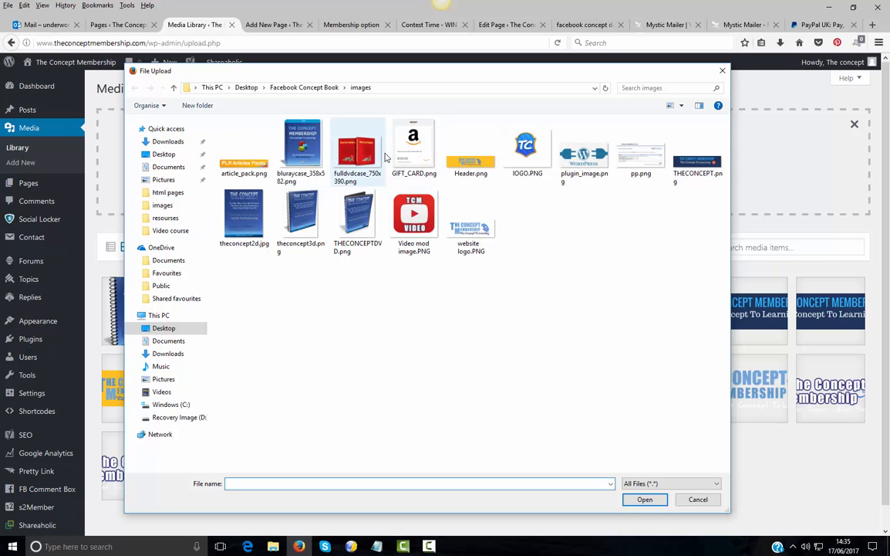
{"action": "left_click", "coordinate": [699, 500]}
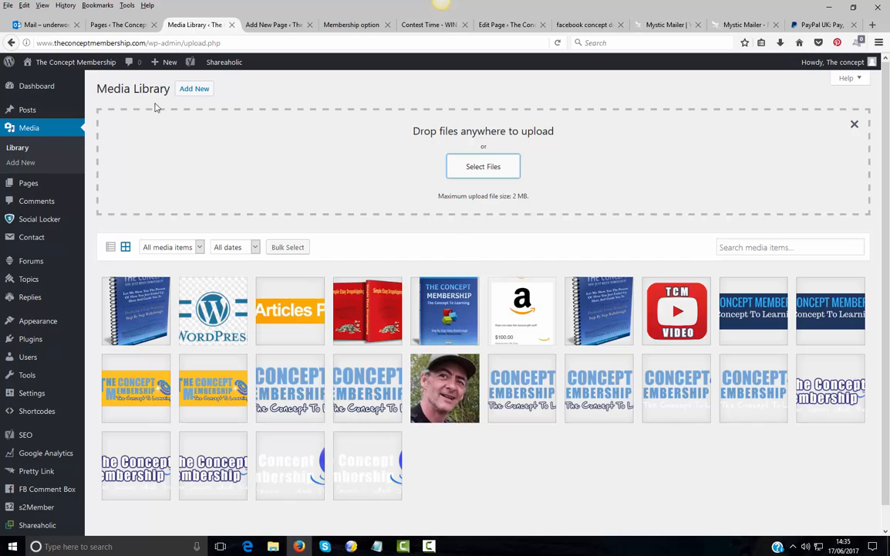
{"action": "left_click", "coordinate": [854, 123]}
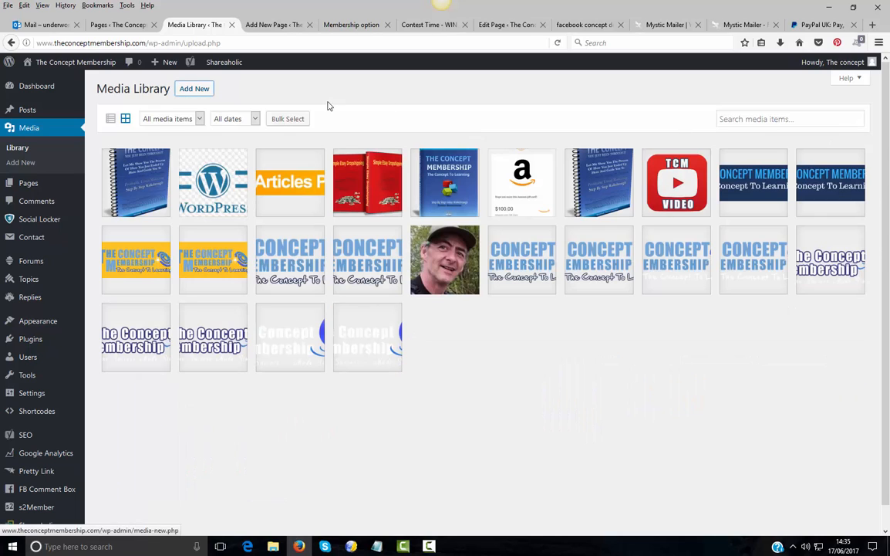
Copy the full URL of the bluraycase_358x582.png image from its attachment details and close them.
{"action": "left_click", "coordinate": [444, 183]}
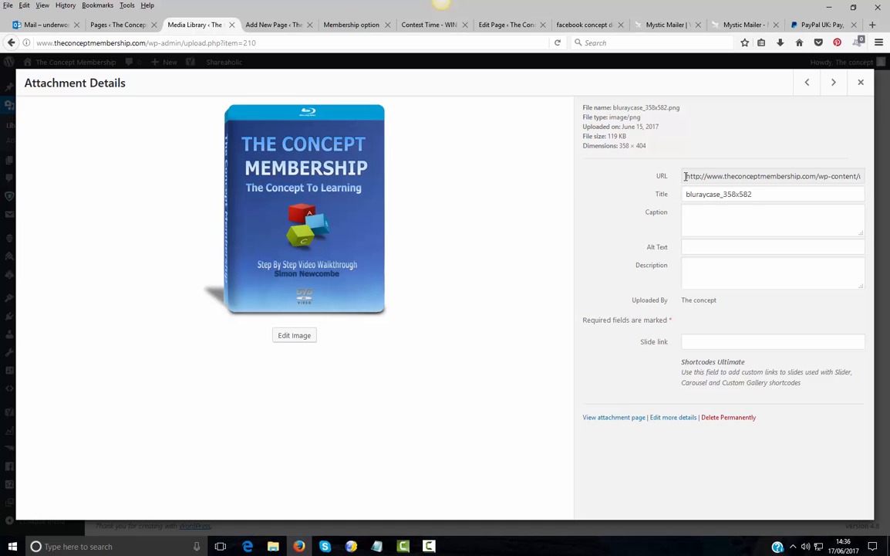
{"action": "left_click_drag", "start_coordinate": [686, 176], "coordinate": [872, 176]}
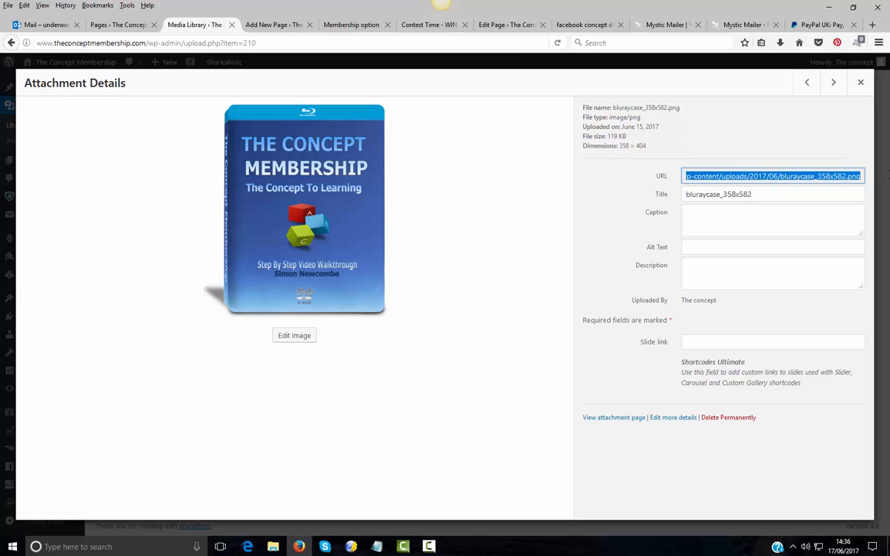
{"action": "right_click", "coordinate": [769, 176]}
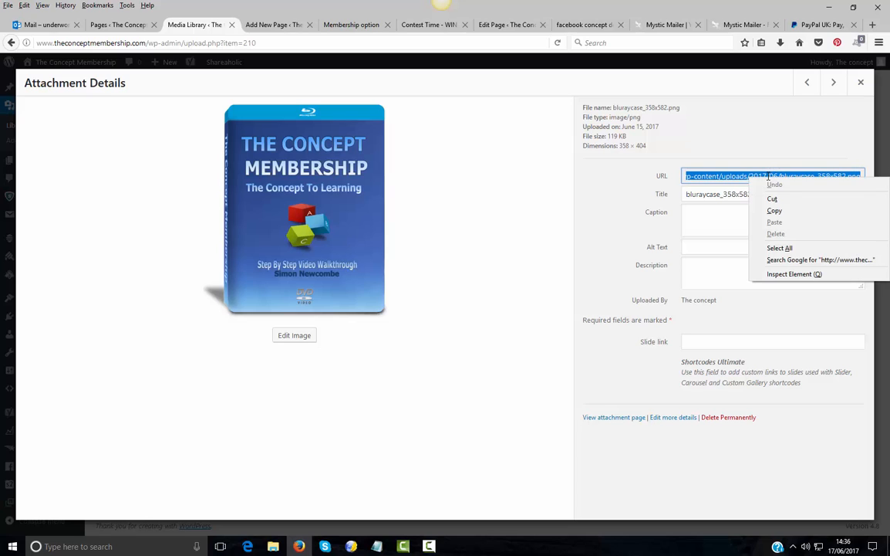
{"action": "left_click", "coordinate": [790, 211]}
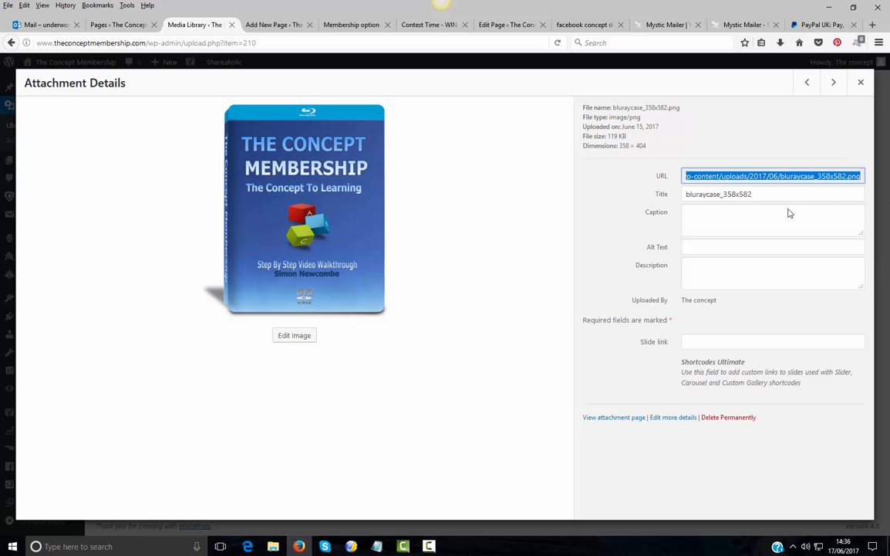
{"action": "left_click", "coordinate": [861, 82]}
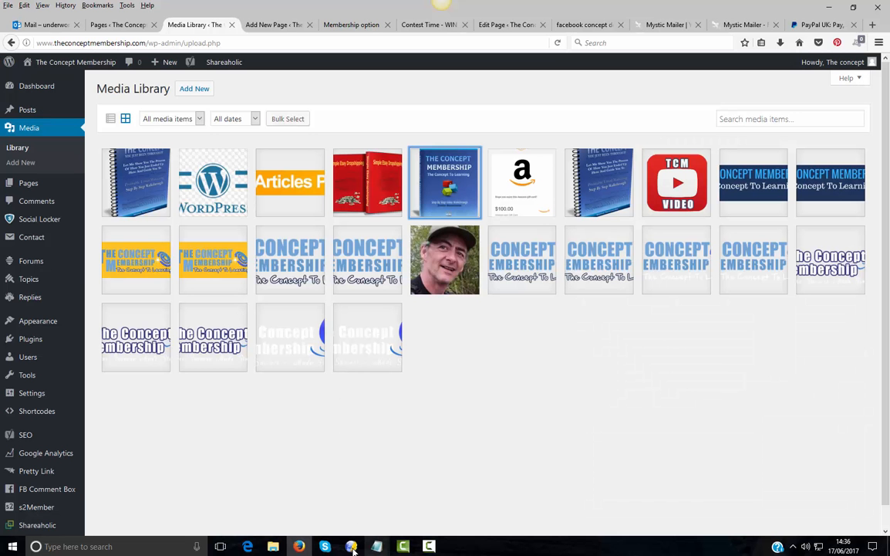
Back in KompoZer, replace the page image's location with the copied WordPress URL of bluraycase_358x582.png.
{"action": "left_click", "coordinate": [352, 545]}
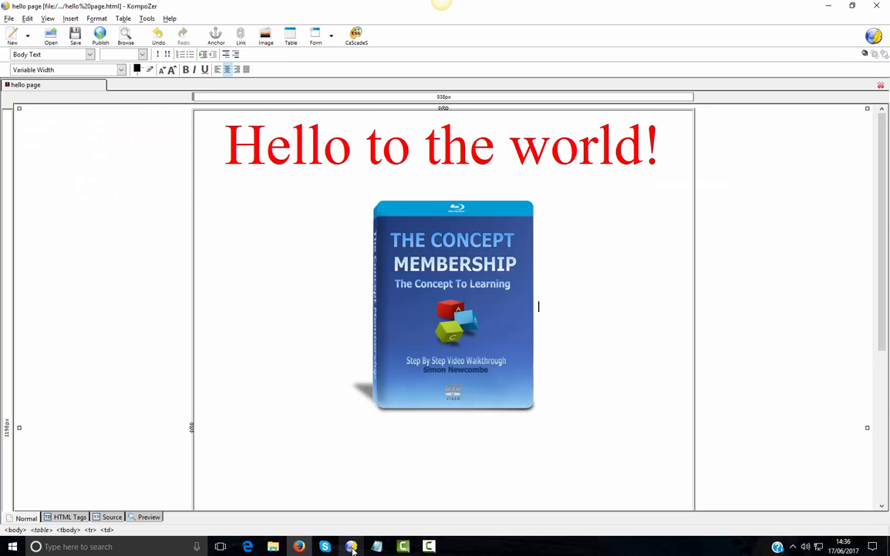
{"action": "double_click", "coordinate": [395, 254]}
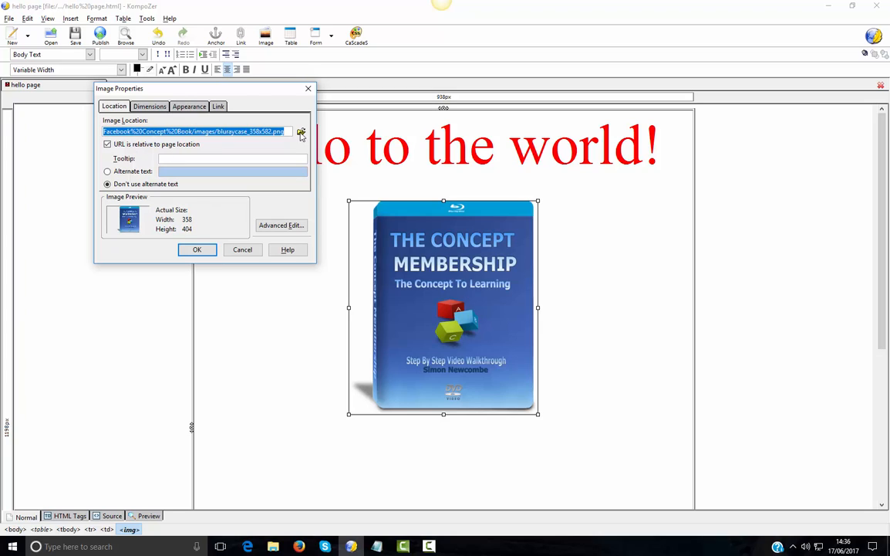
{"action": "right_click", "coordinate": [150, 132]}
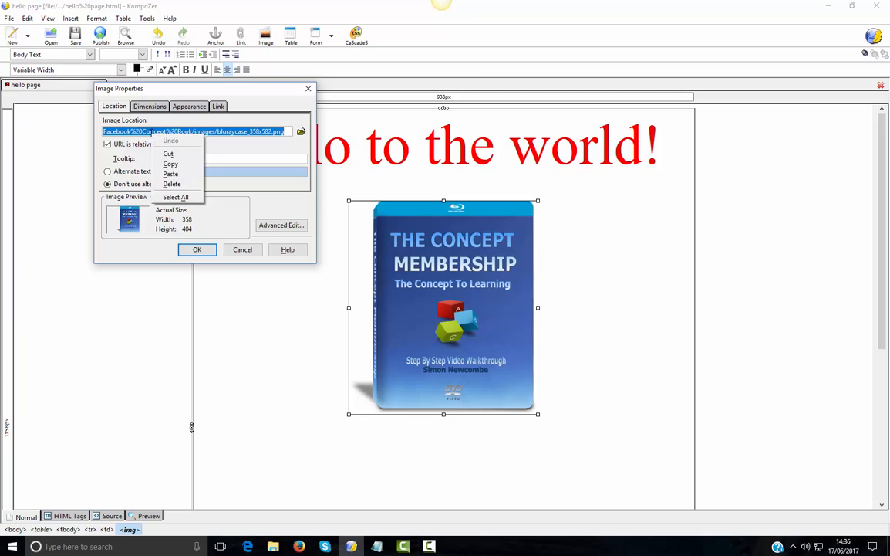
{"action": "left_click", "coordinate": [171, 173]}
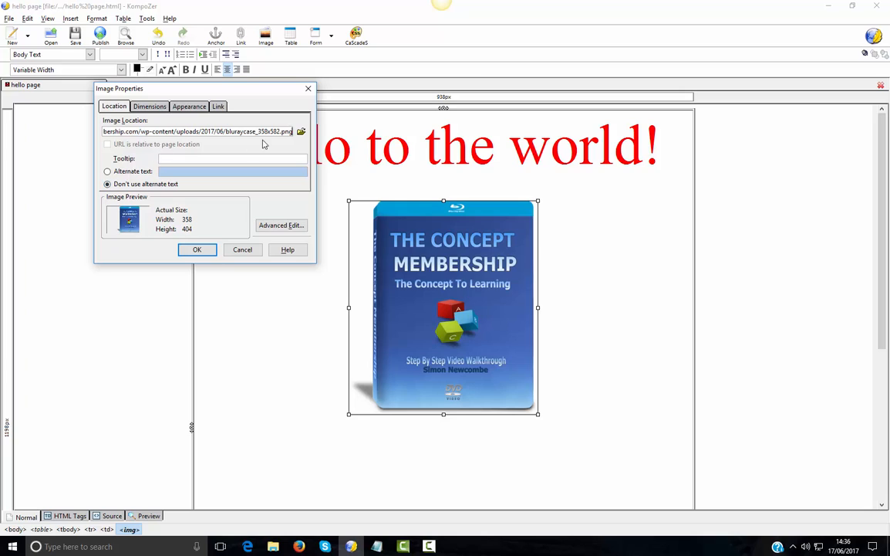
{"action": "left_click", "coordinate": [195, 250]}
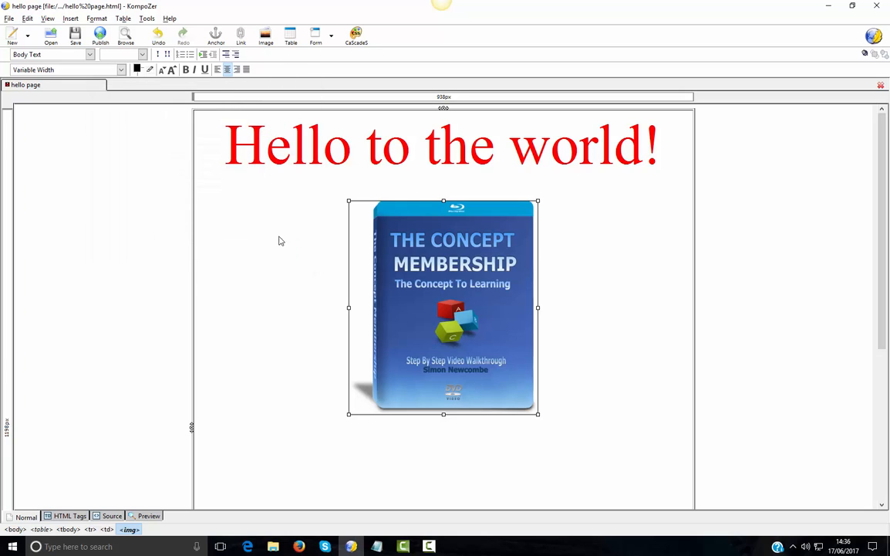
{"action": "left_click", "coordinate": [305, 231]}
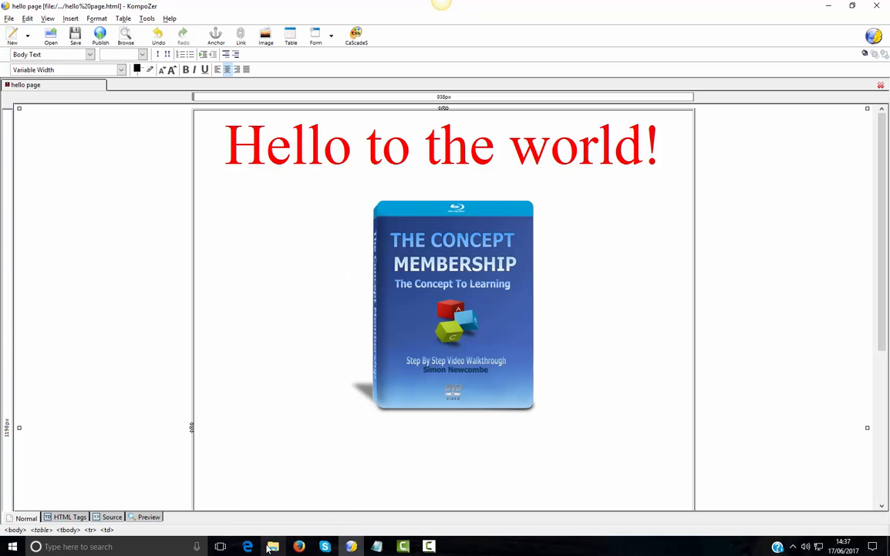
View the files in the images folder of Facebook Concept Book in File Explorer, and close its window.
{"action": "mouse_move", "coordinate": [271, 547]}
{"action": "left_click", "coordinate": [245, 494]}
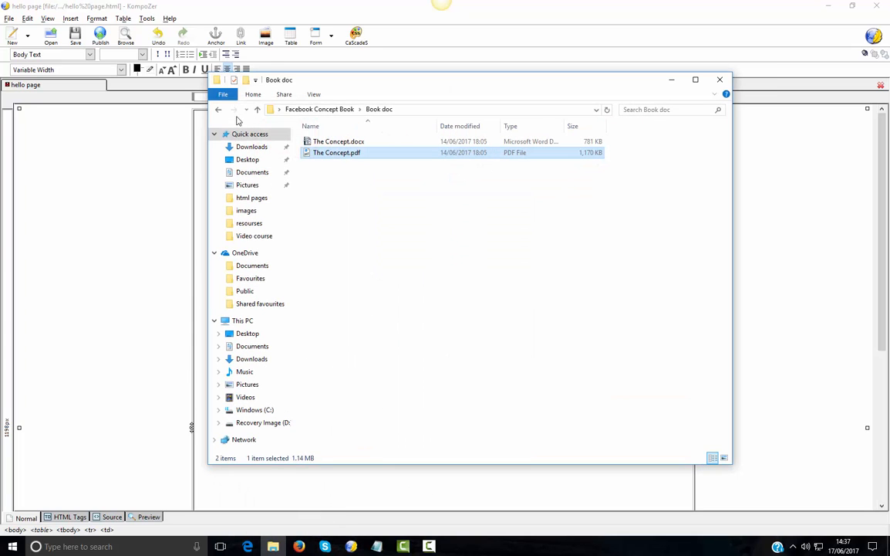
{"action": "left_click", "coordinate": [221, 112]}
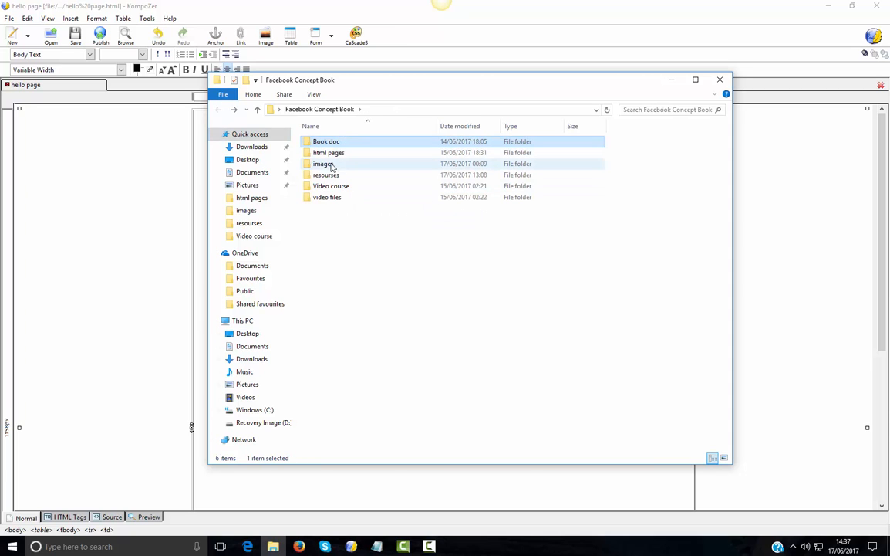
{"action": "double_click", "coordinate": [332, 165]}
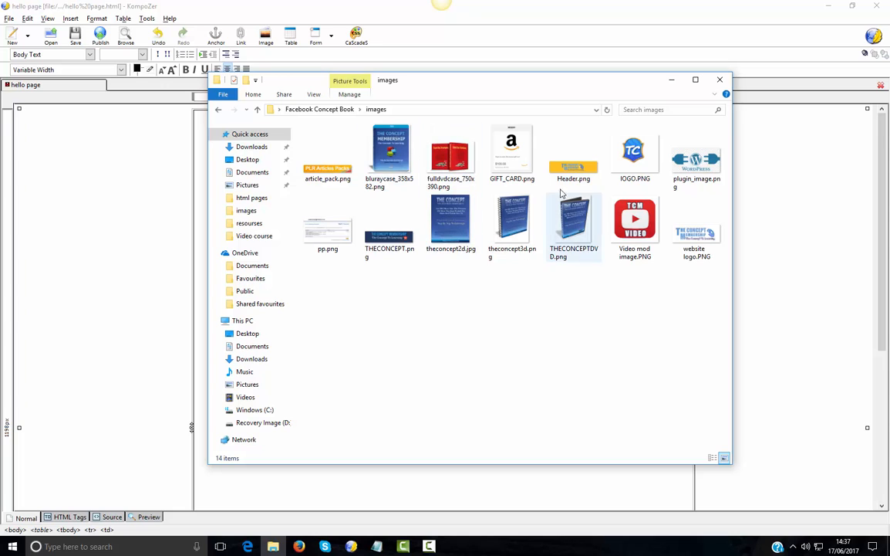
{"action": "left_click", "coordinate": [218, 112]}
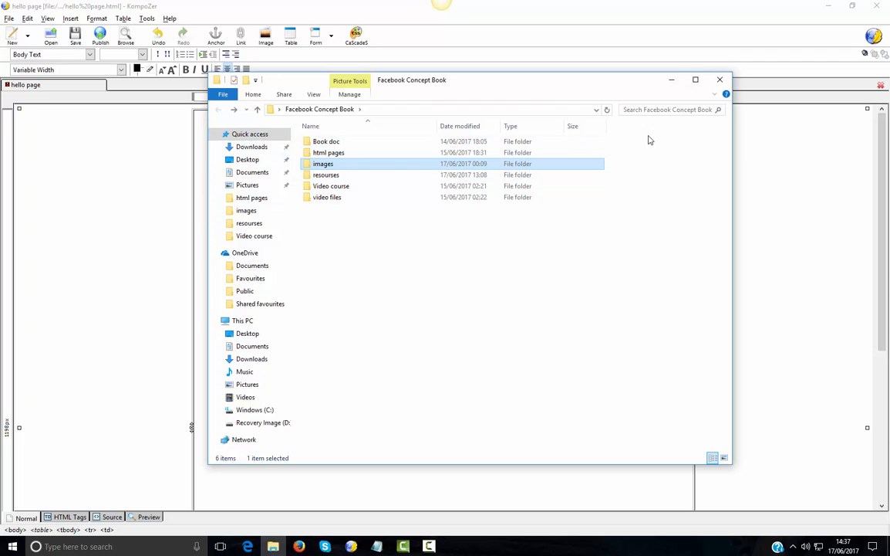
{"action": "left_click", "coordinate": [720, 79]}
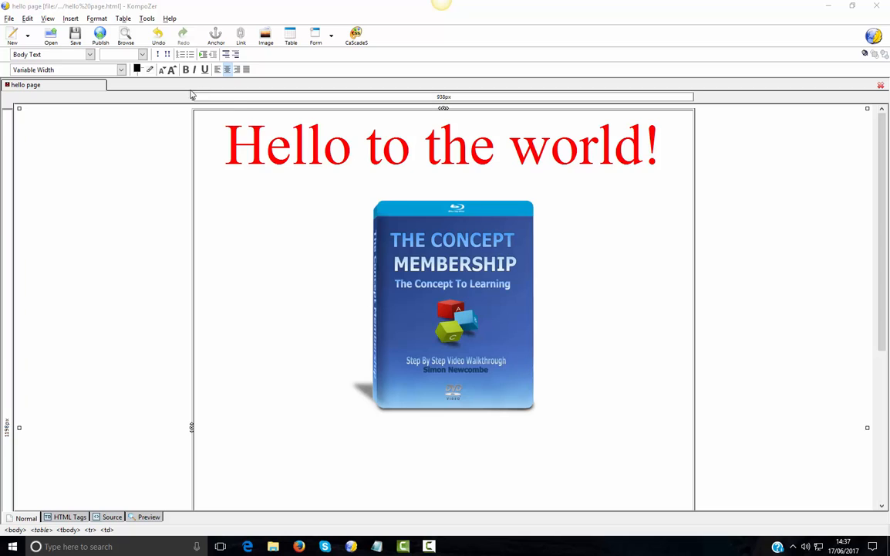
{"action": "scroll", "coordinate": [271, 380], "scroll_direction": "down", "scroll_amount": 4}
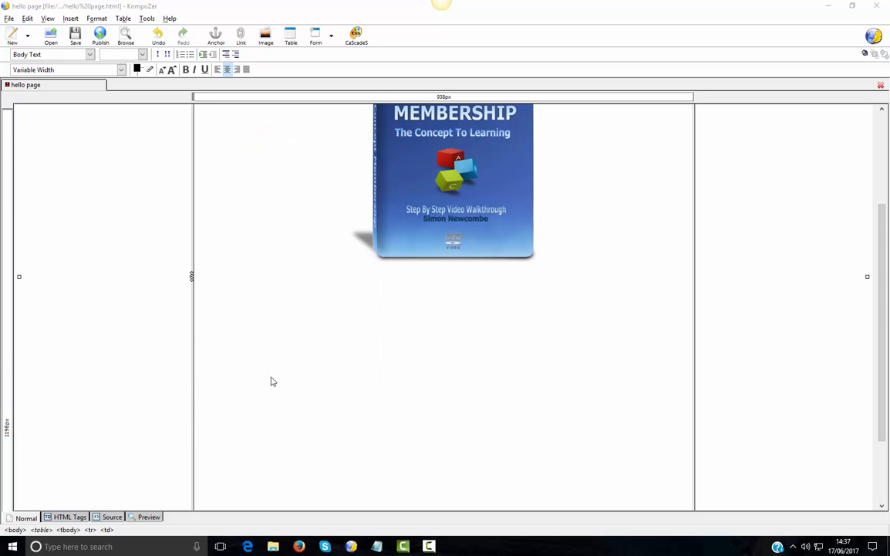
{"action": "scroll", "coordinate": [432, 271], "scroll_direction": "up", "scroll_amount": 4}
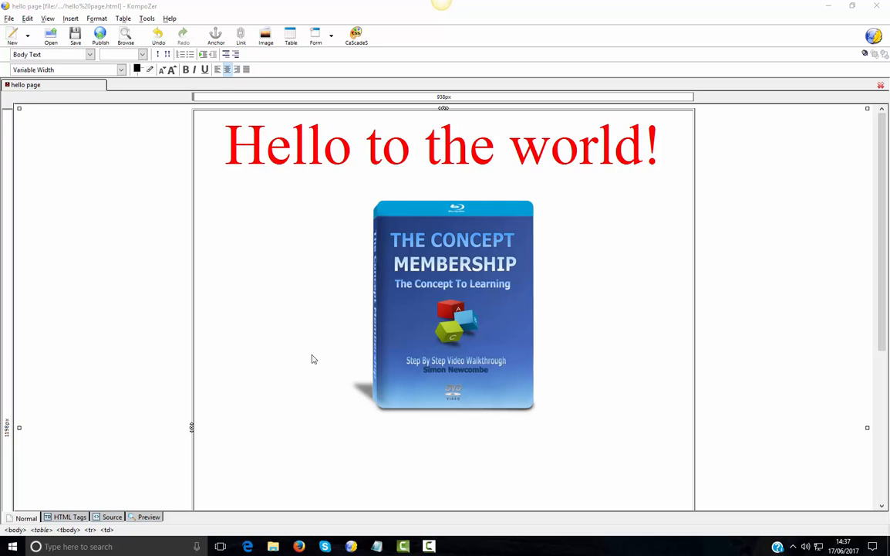
Add a placeholder row of repeated x characters in the centred table cell, a few lines below the image.
{"action": "scroll", "coordinate": [424, 345], "scroll_direction": "down", "scroll_amount": 7}
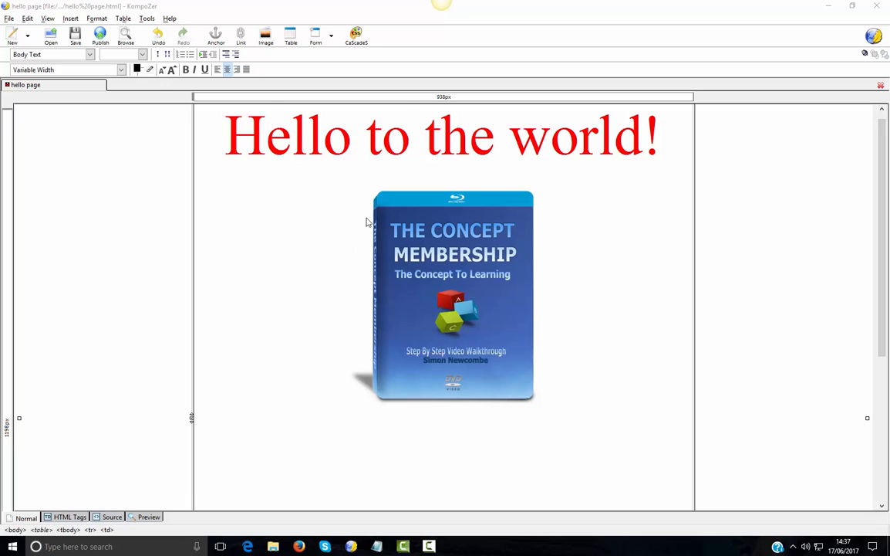
{"action": "scroll", "coordinate": [363, 231], "scroll_direction": "down", "scroll_amount": 4}
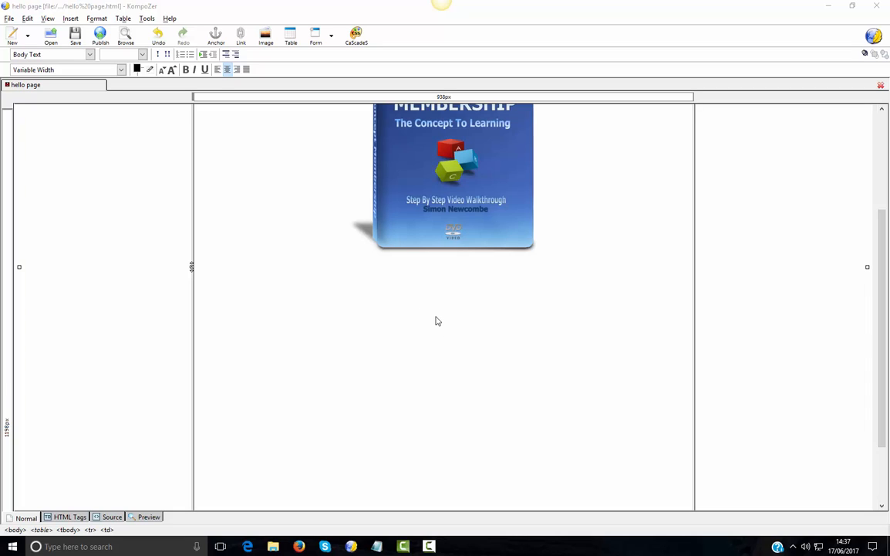
{"action": "left_click", "coordinate": [436, 321]}
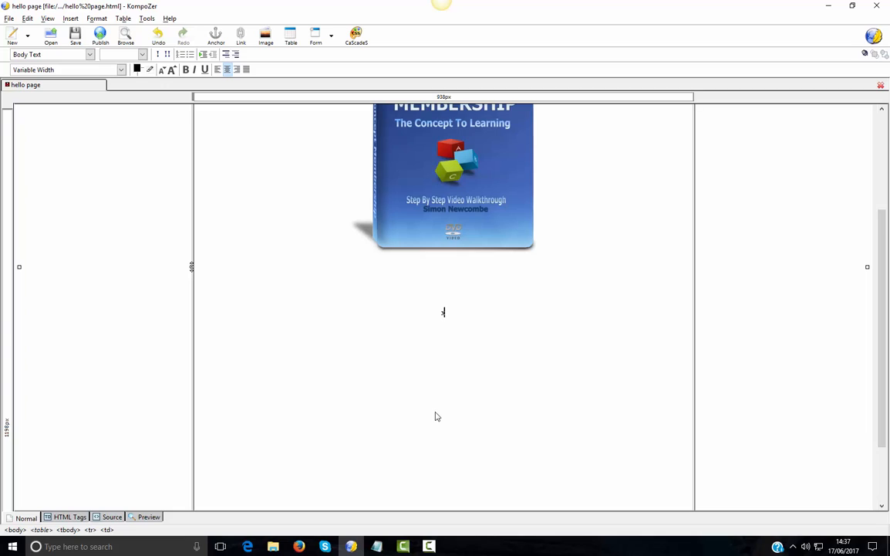
{"action": "type", "text": "xxxxxxxxxxxxxxxxxxxxxxxxxxxxxxxx"}
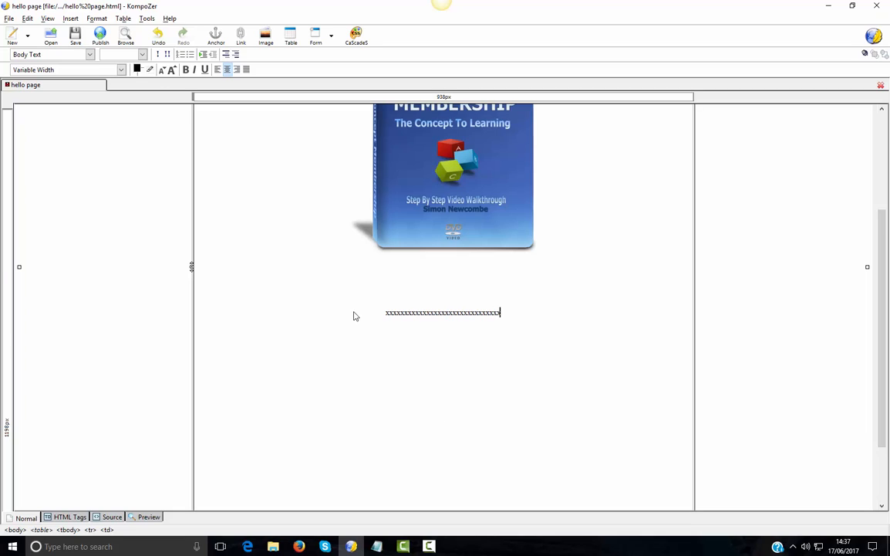
Locate and select the row of x characters in the page's HTML source, and save the page.
{"action": "left_click", "coordinate": [113, 517]}
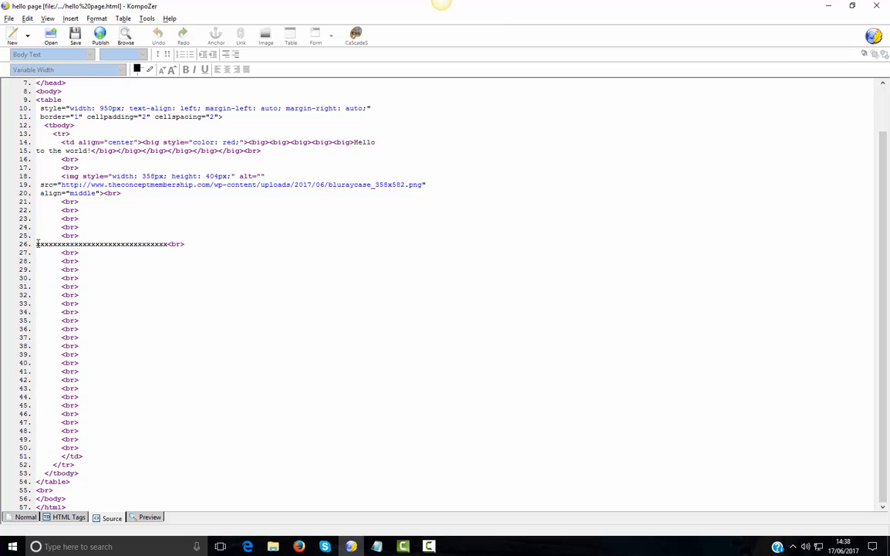
{"action": "left_click_drag", "start_coordinate": [45, 243], "coordinate": [165, 243]}
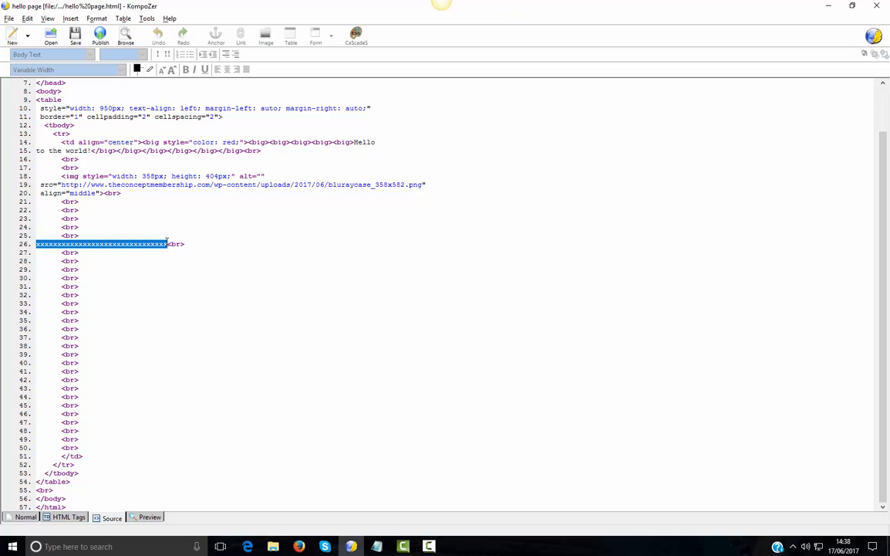
{"action": "right_click", "coordinate": [107, 245]}
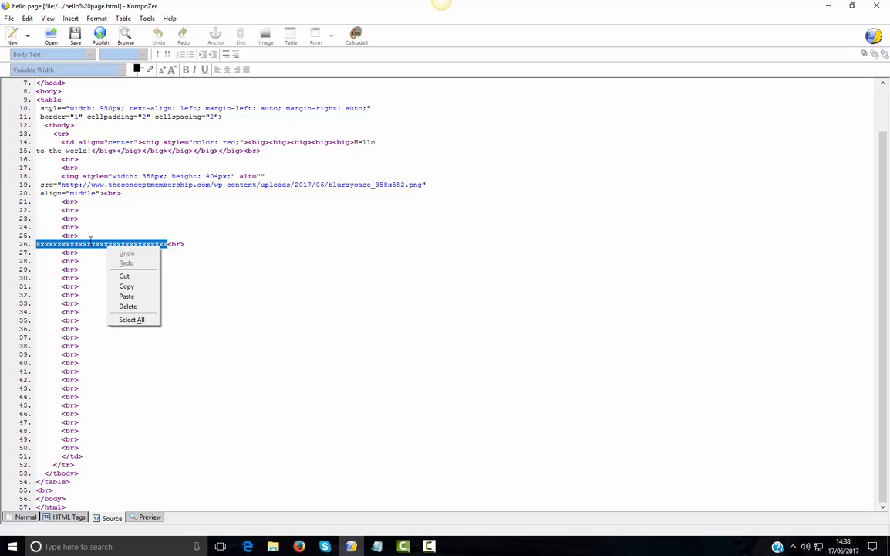
{"action": "left_click", "coordinate": [225, 252]}
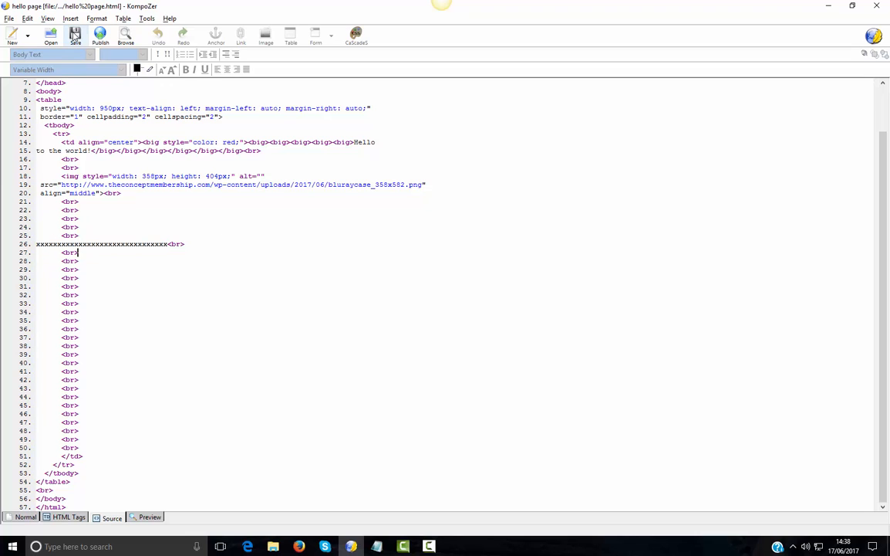
{"action": "left_click", "coordinate": [67, 35]}
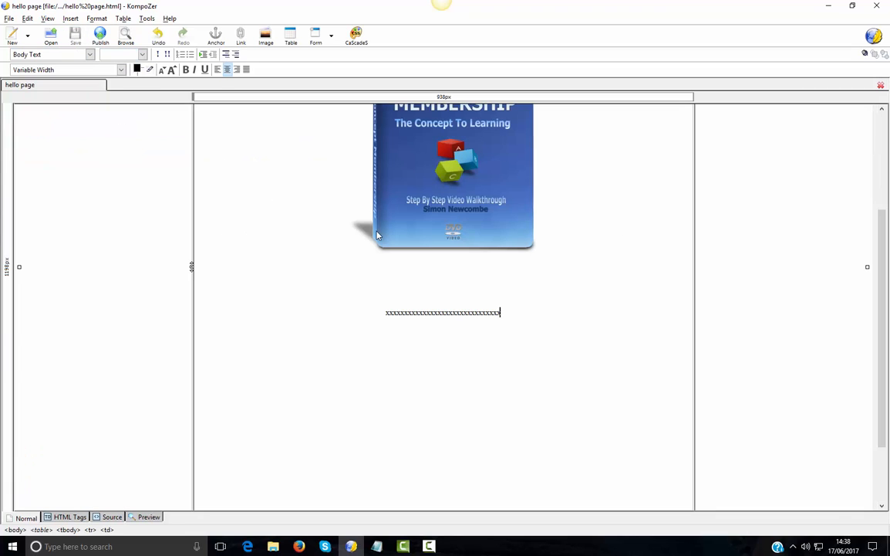
Highlight the row of x characters in the normal page view and review the layout from the heading down to it.
{"action": "left_click_drag", "start_coordinate": [387, 312], "coordinate": [549, 312]}
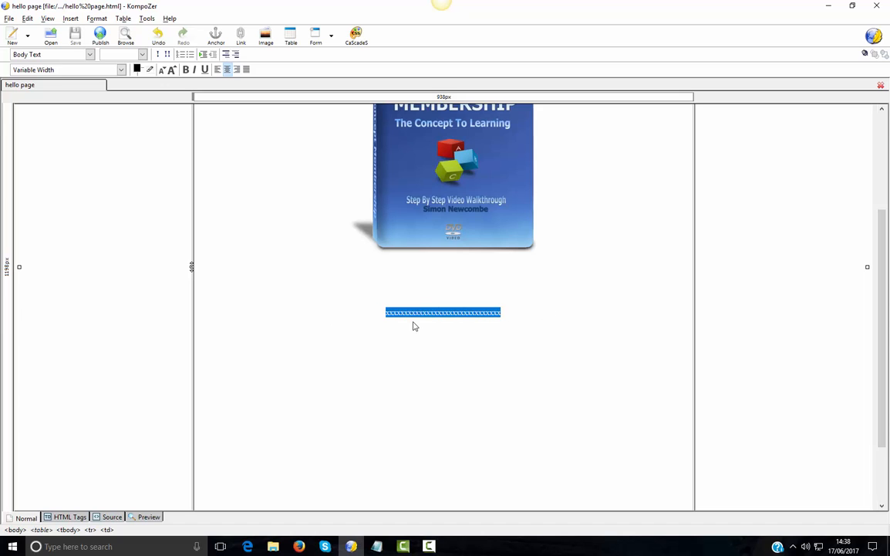
{"action": "scroll", "coordinate": [442, 249], "scroll_direction": "up", "scroll_amount": 4}
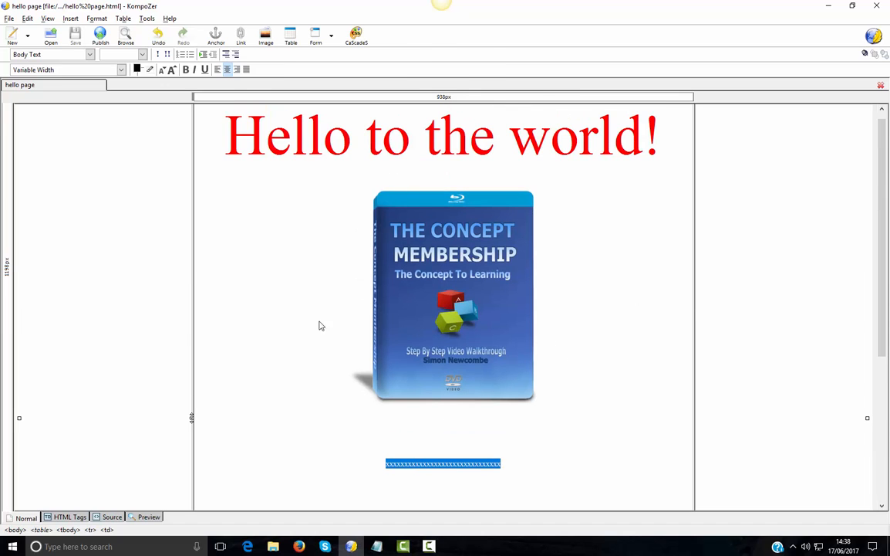
{"action": "scroll", "coordinate": [341, 324], "scroll_direction": "down", "scroll_amount": 2}
{"action": "scroll", "coordinate": [388, 235], "scroll_direction": "up", "scroll_amount": 3}
{"action": "scroll", "coordinate": [343, 309], "scroll_direction": "down", "scroll_amount": 3}
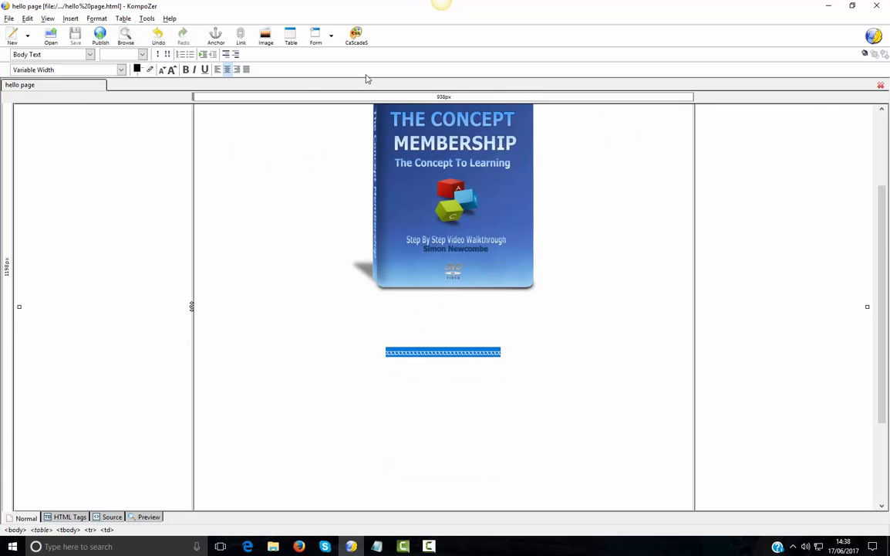
{"action": "scroll", "coordinate": [300, 348], "scroll_direction": "up", "scroll_amount": 3}
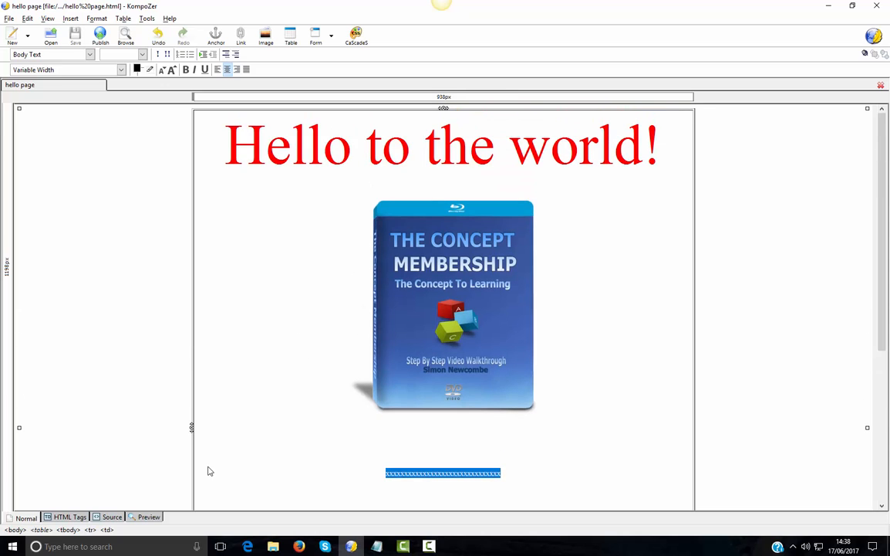